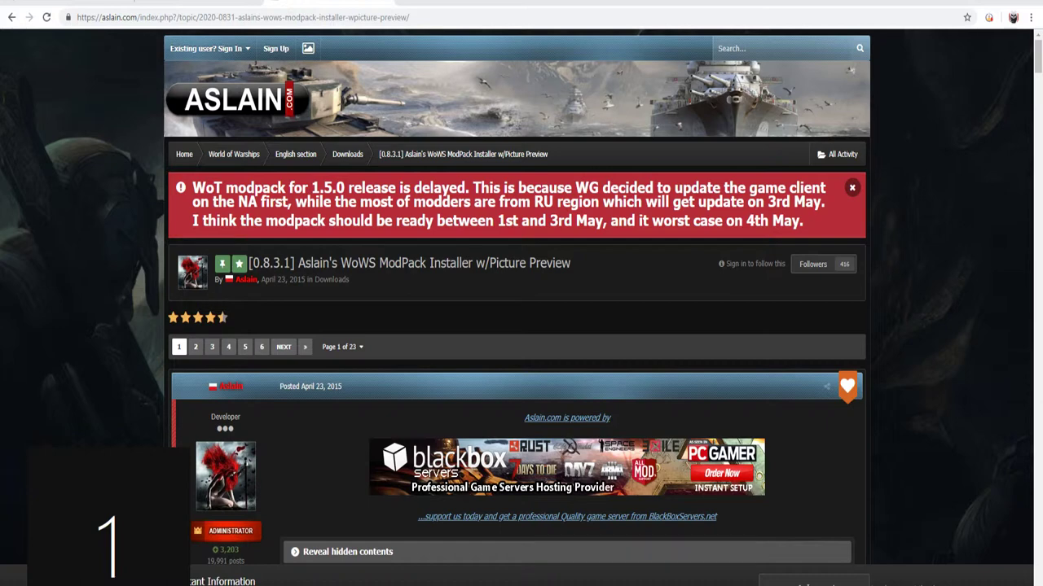
Launch the downloaded Aslain's WoWs Modpack installer from the browser's downloads and accept English as the setup language
left_click(1031, 18)
left_click(943, 109)
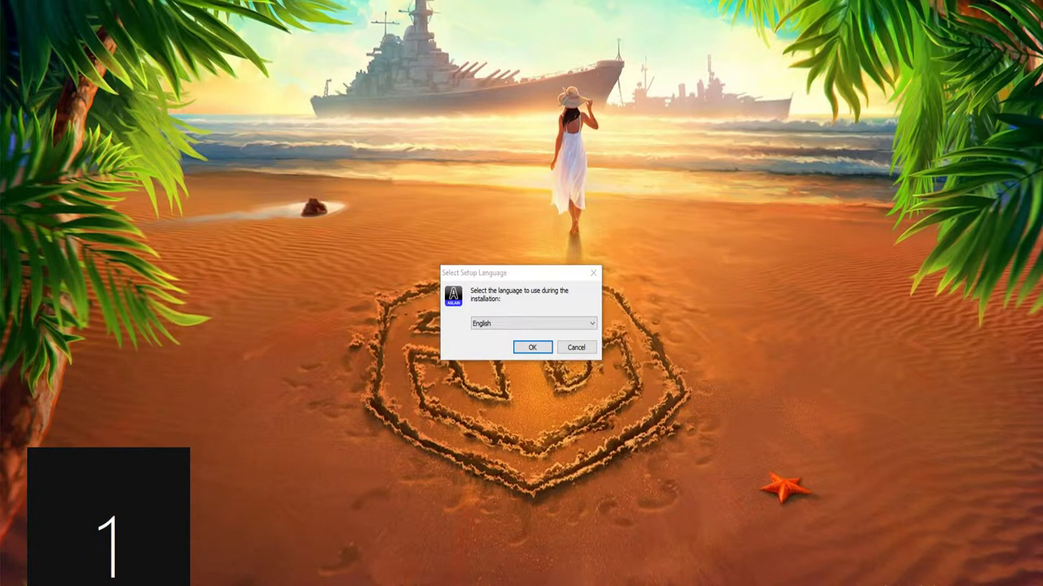
left_click(533, 349)
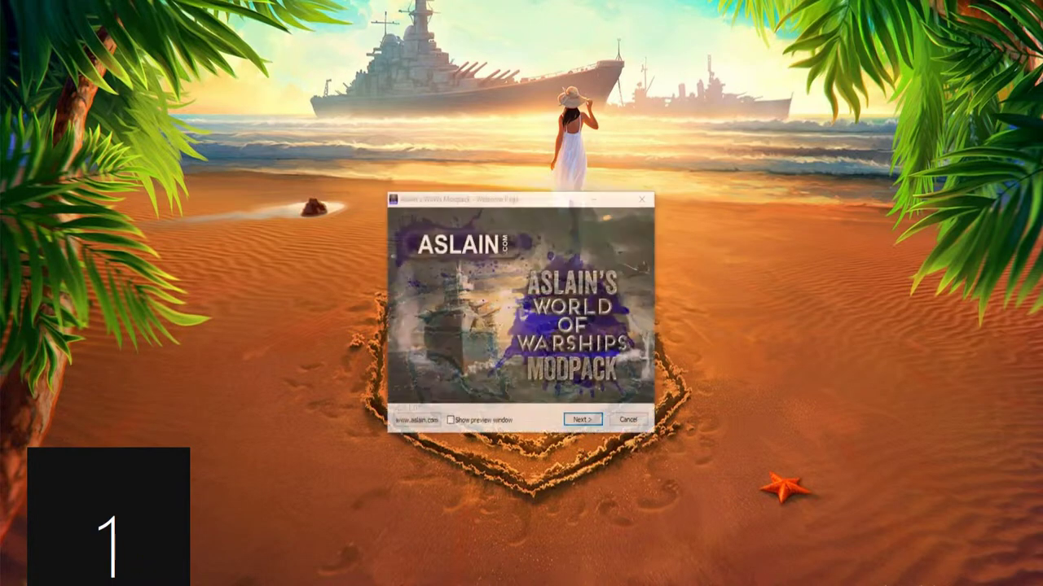
key("alt+Tab")
key("alt+F4")
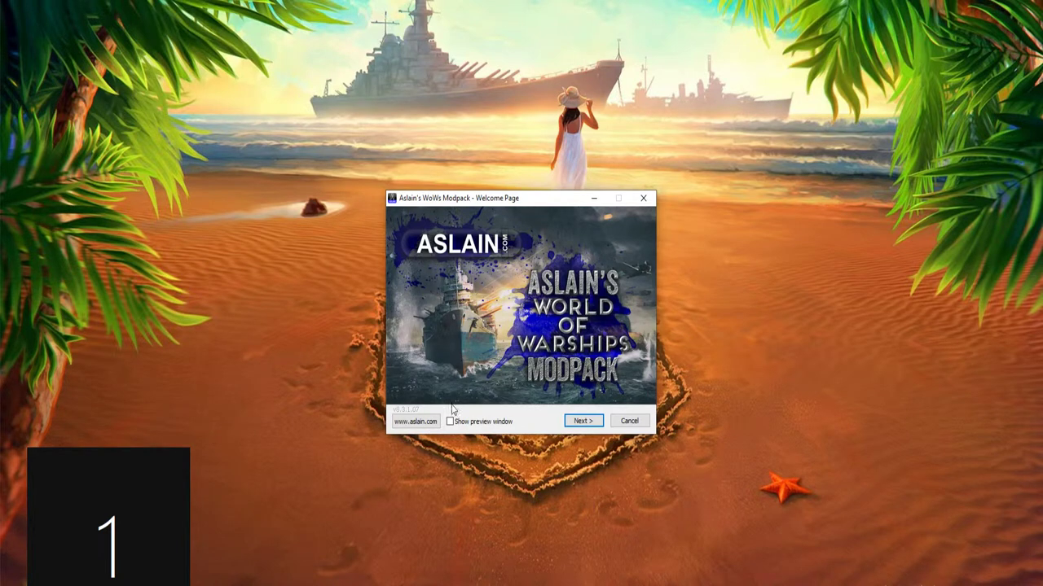
Turn on the installer's preview window and proceed past the welcome and read-me pages
left_click(471, 425)
left_click(583, 420)
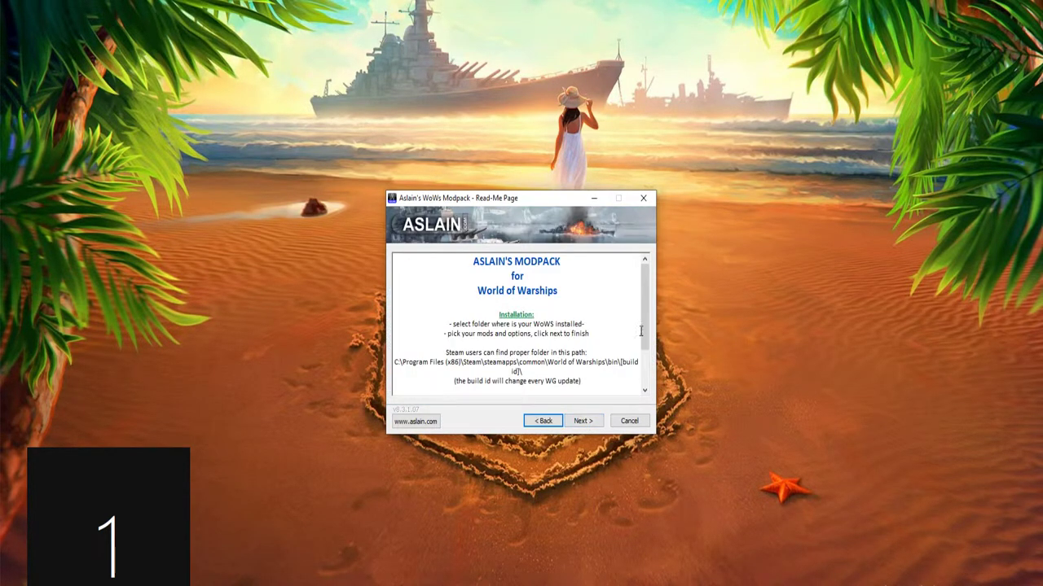
left_click(602, 420)
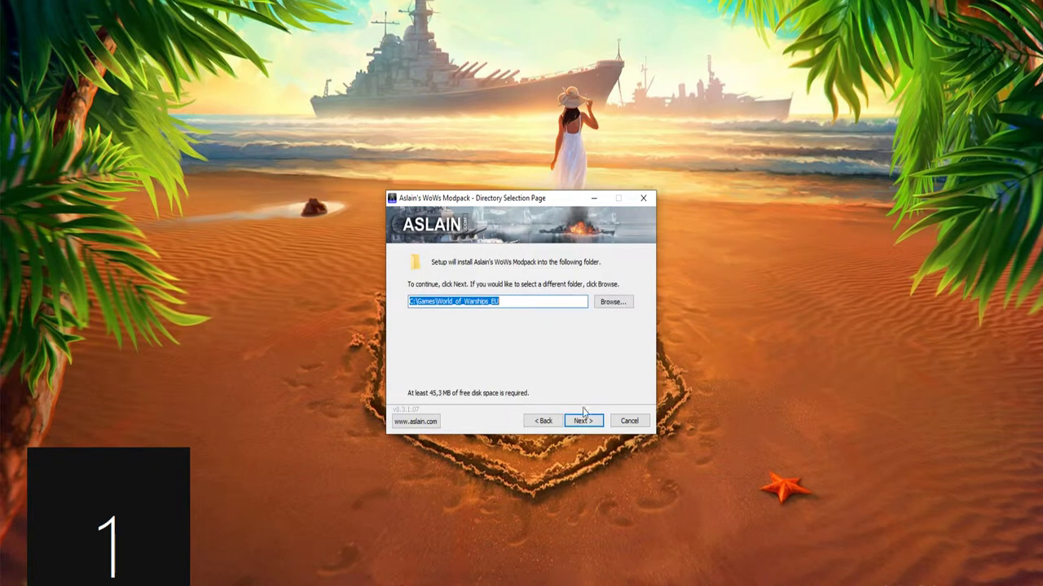
Confirm C:\Games\World_of_Warships_EU as the installation folder and continue to the mod selection
left_click(613, 308)
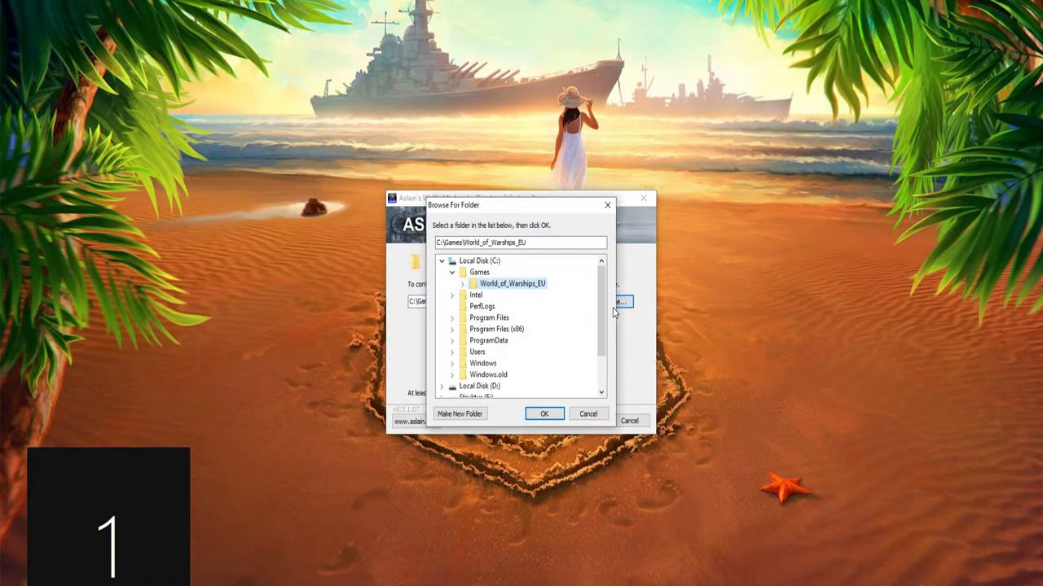
left_click(551, 416)
left_click(588, 421)
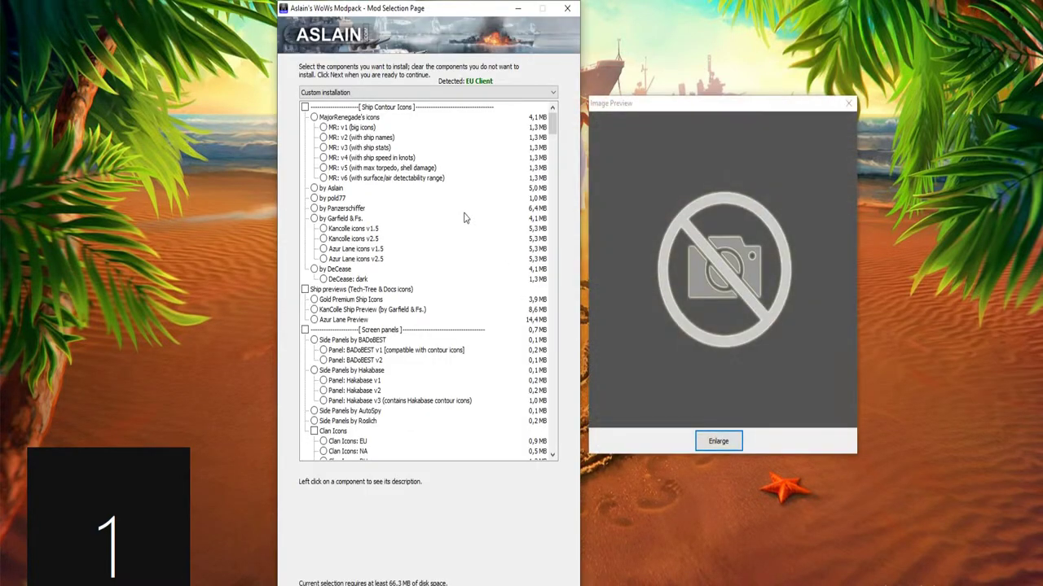
Look through the ship contour icon, screen panel and crosshair options in the mod list
scroll(411, 135, "down", 3)
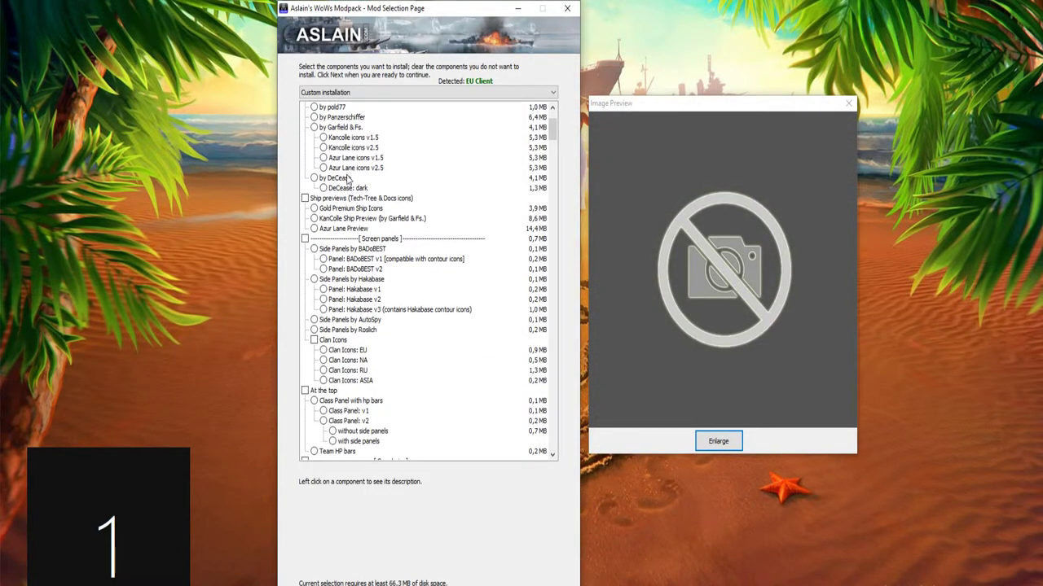
scroll(402, 289, "up", 3)
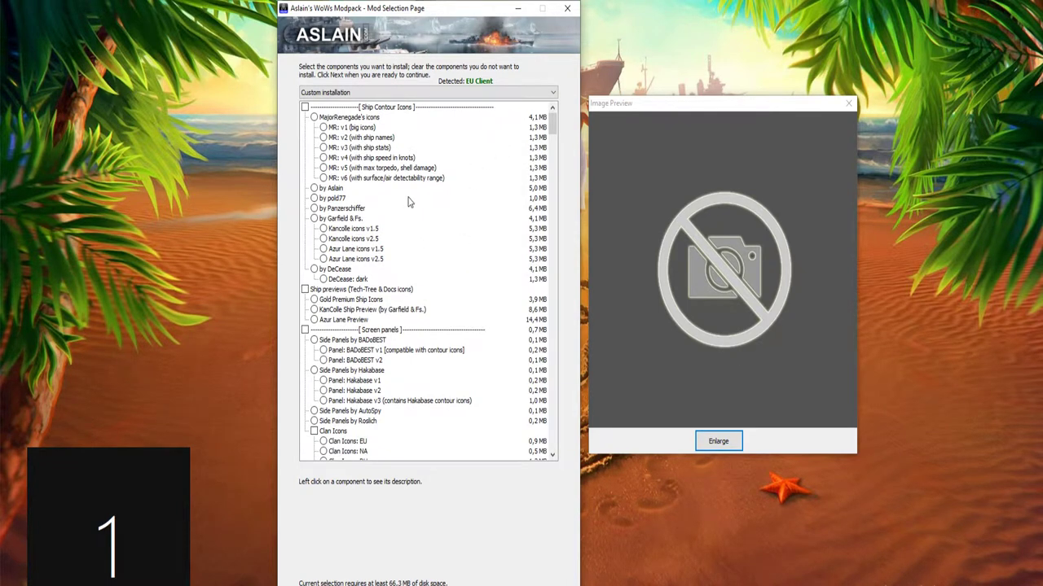
scroll(321, 233, "down", 10)
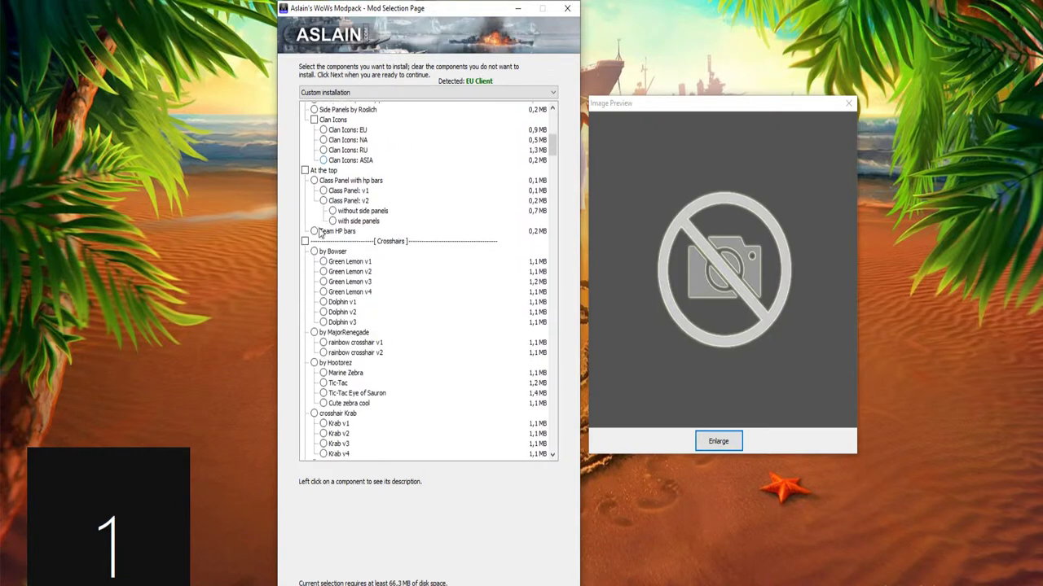
scroll(320, 233, "down", 5)
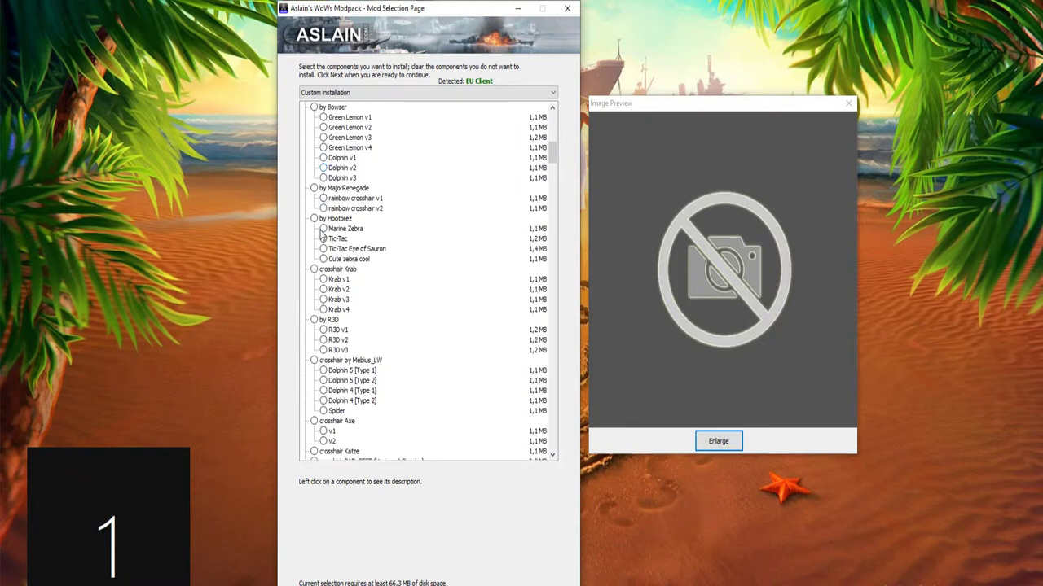
scroll(322, 234, "down", 1)
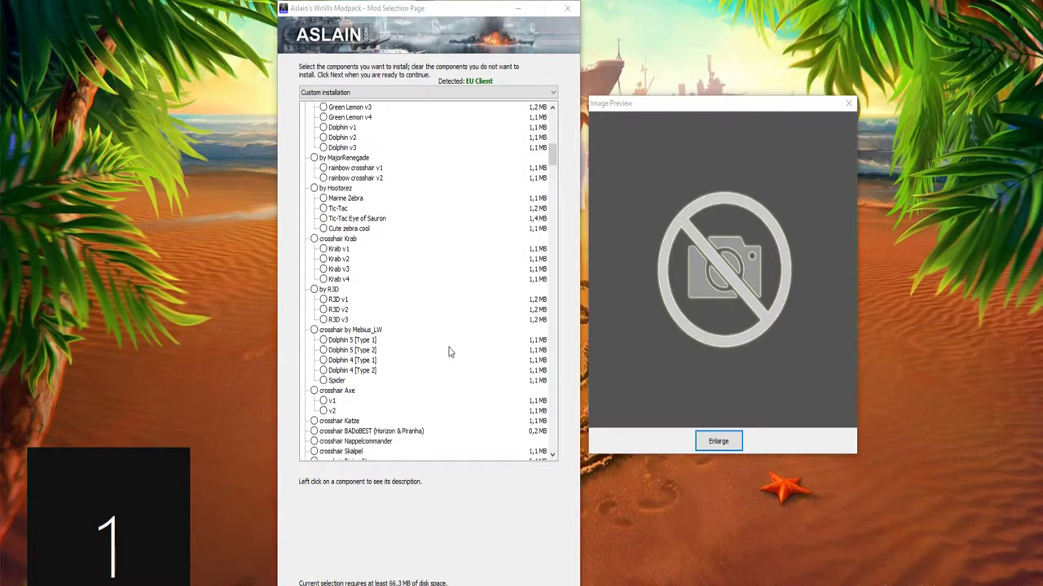
scroll(449, 352, "up", 12)
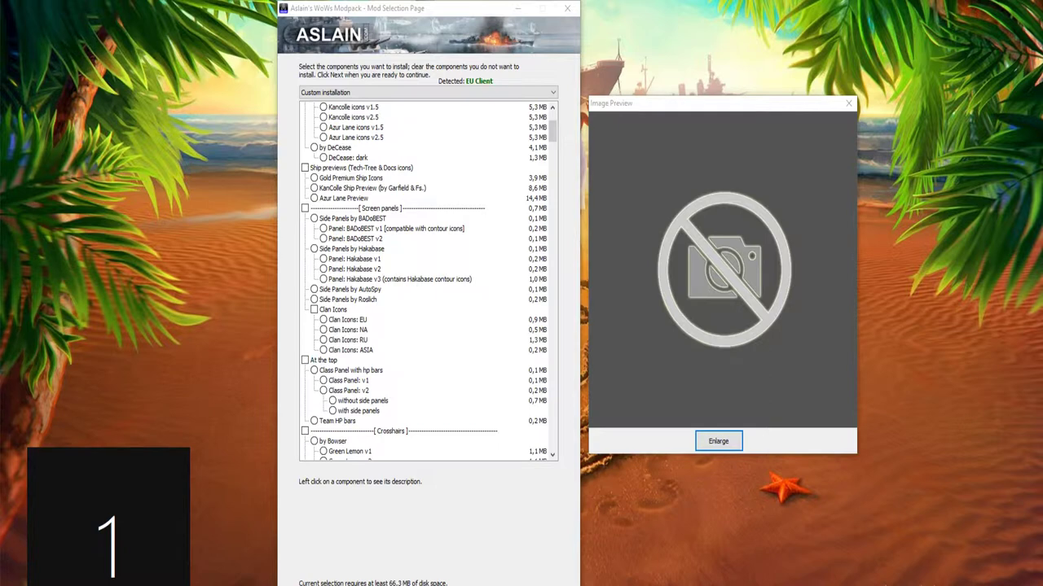
Switch to Chrome, open the World of Warships modpack topic from the Aslain.com home page and follow download link #1
left_click(485, 494)
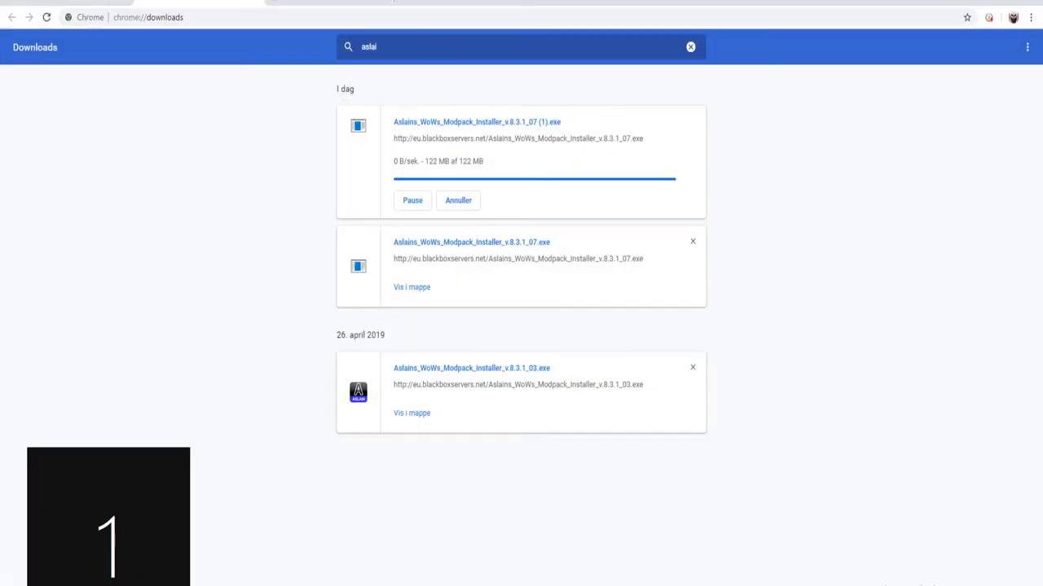
left_click(334, 3)
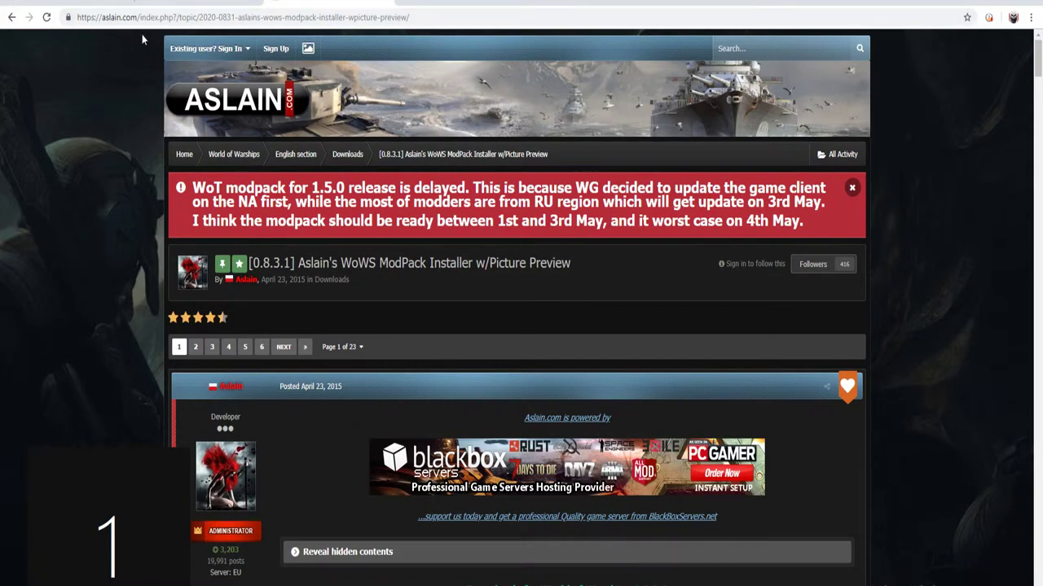
left_click(242, 116)
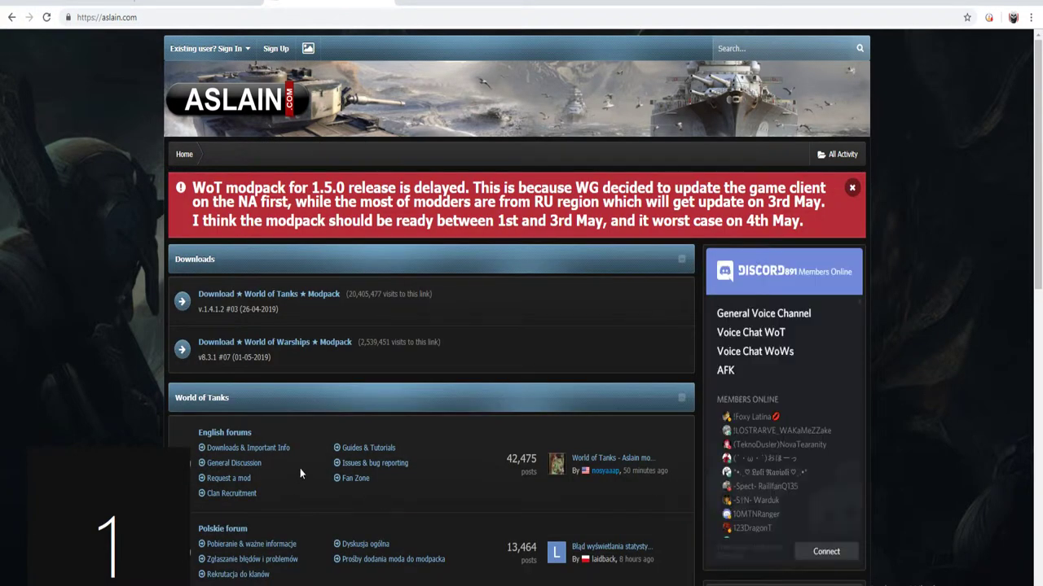
left_click(292, 343)
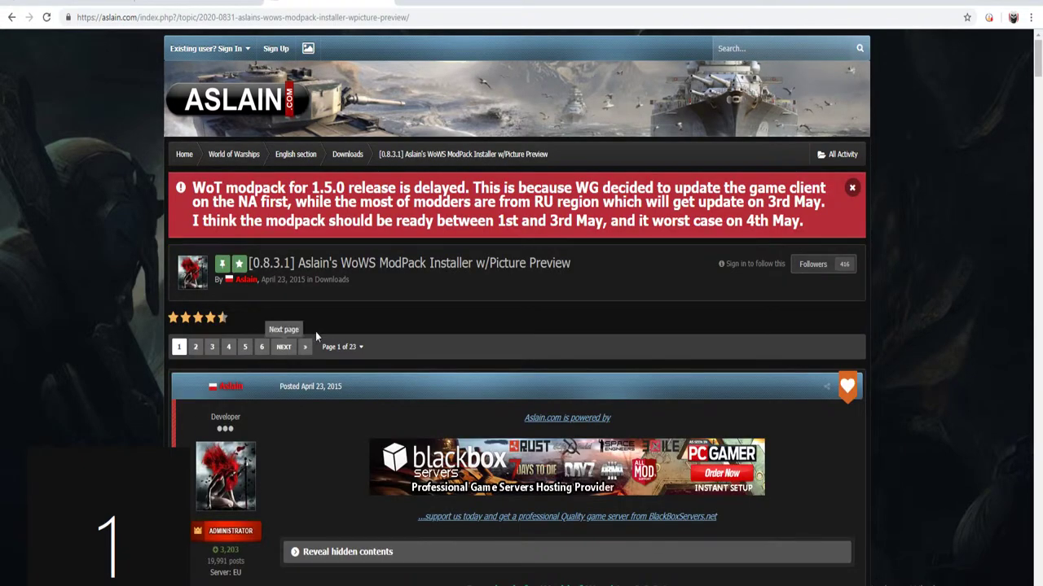
scroll(463, 246, "down", 3)
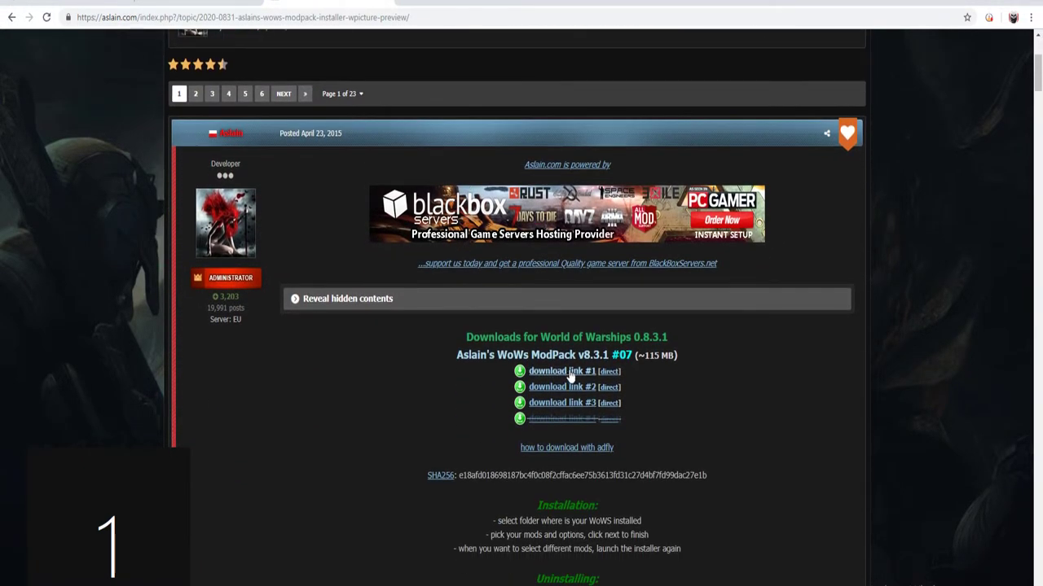
left_click(570, 372)
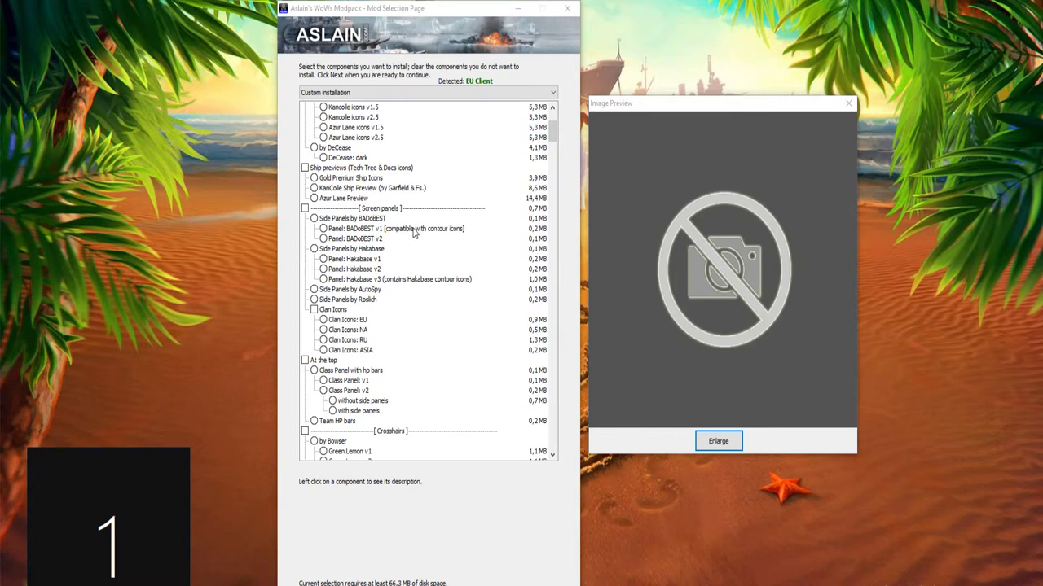
Back in the installer, preview the Binocular Frame Remover and Visibility indicator remover mods, leaving both enabled
scroll(416, 191, "up", 4)
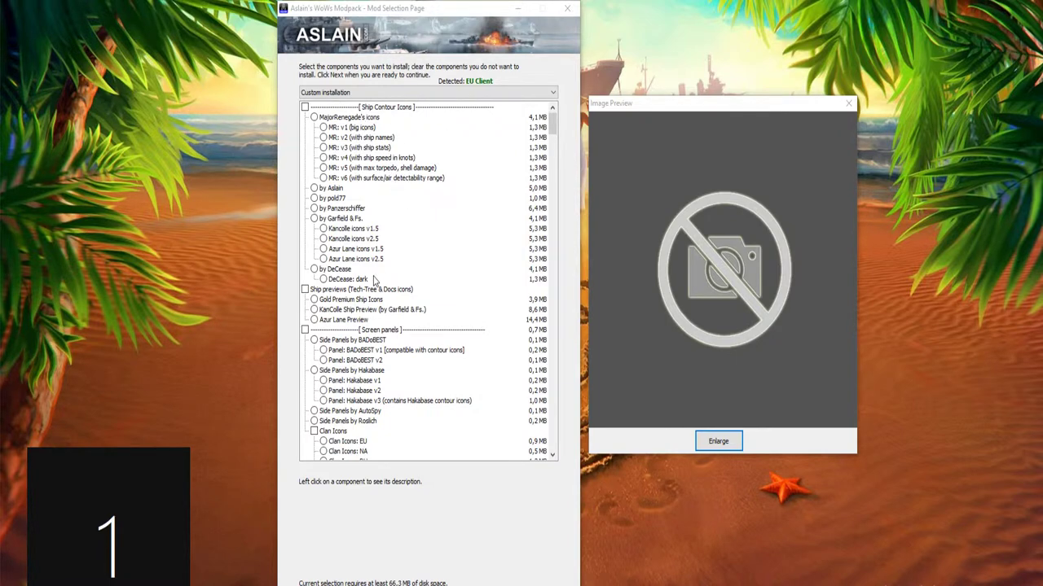
scroll(380, 342, "down", 7)
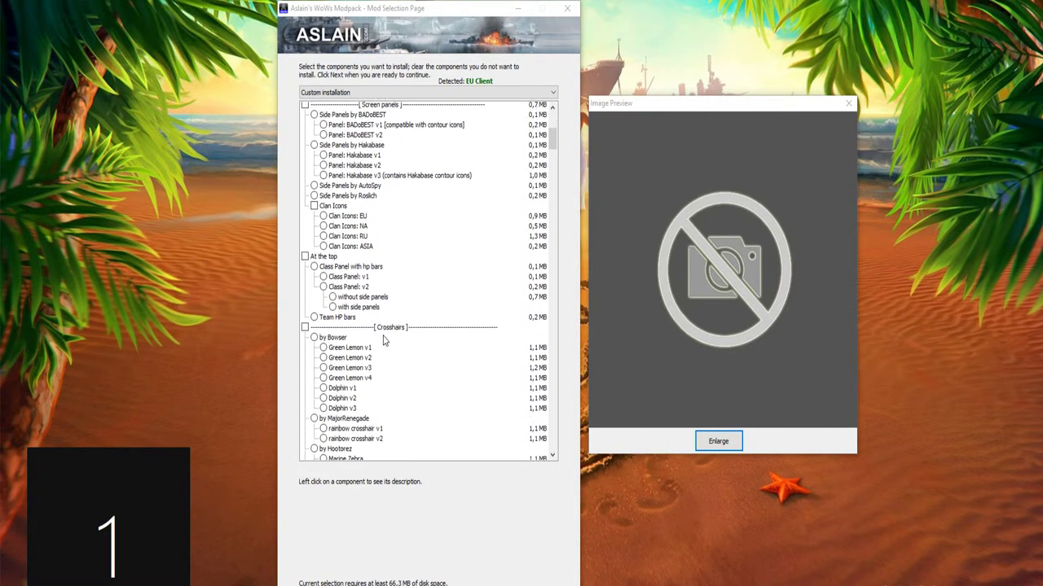
scroll(384, 340, "down", 10)
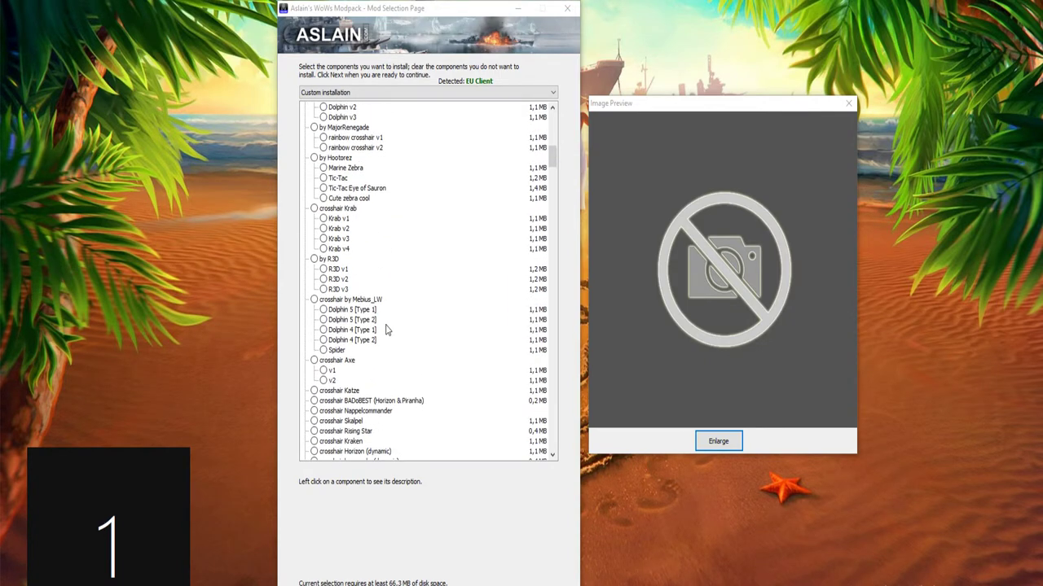
scroll(387, 329, "down", 5)
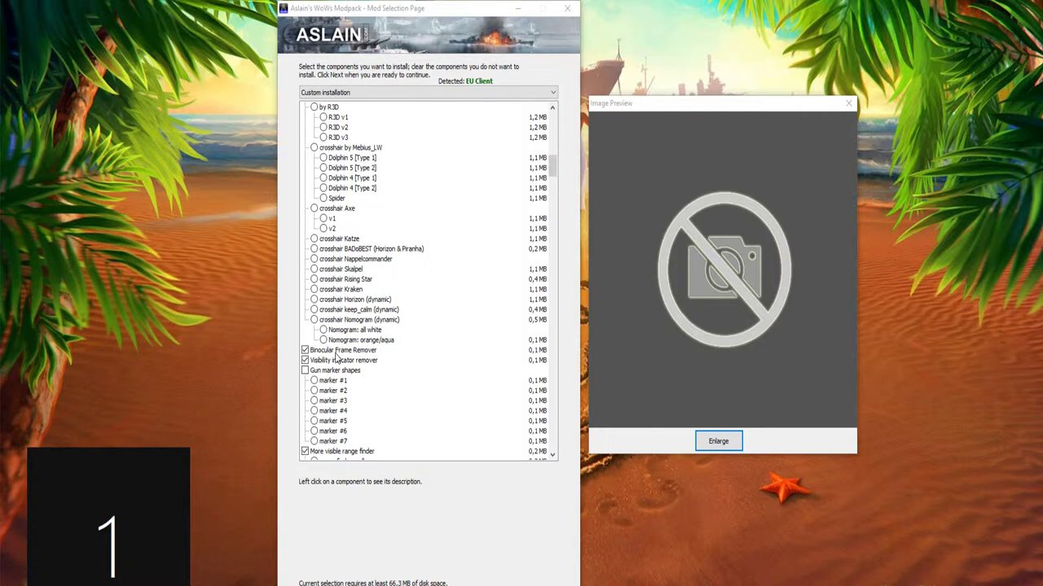
left_click(336, 354)
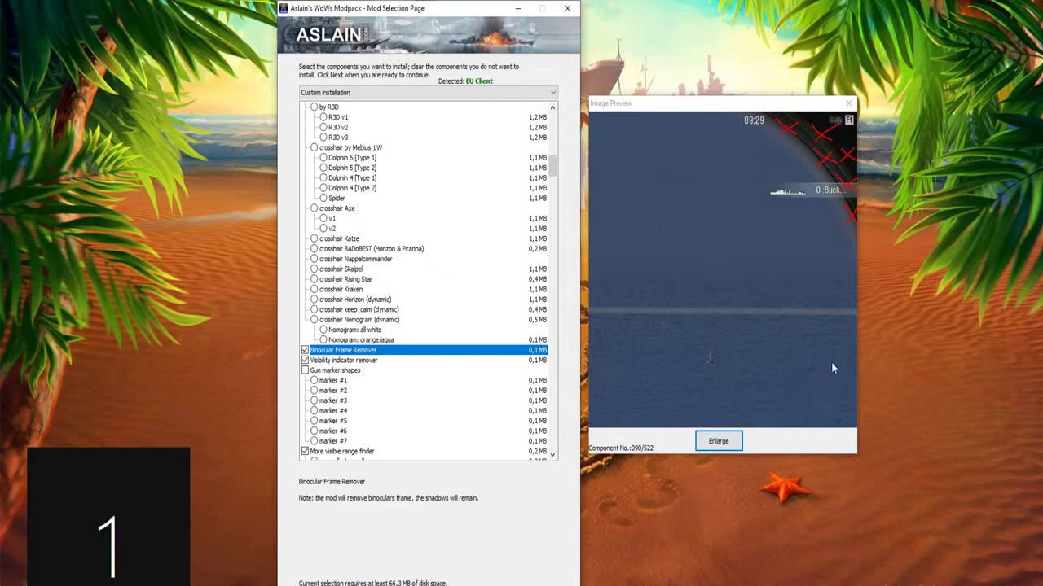
left_click(405, 360)
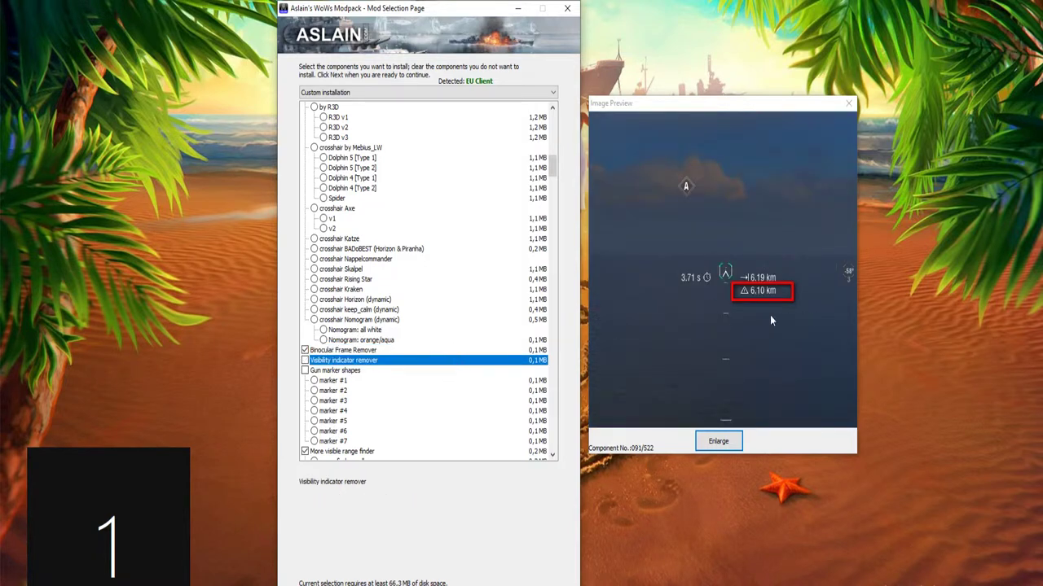
left_click(304, 360)
Preview the More visible range finder mod and re-enable it with the blue range finder
scroll(436, 371, "down", 1)
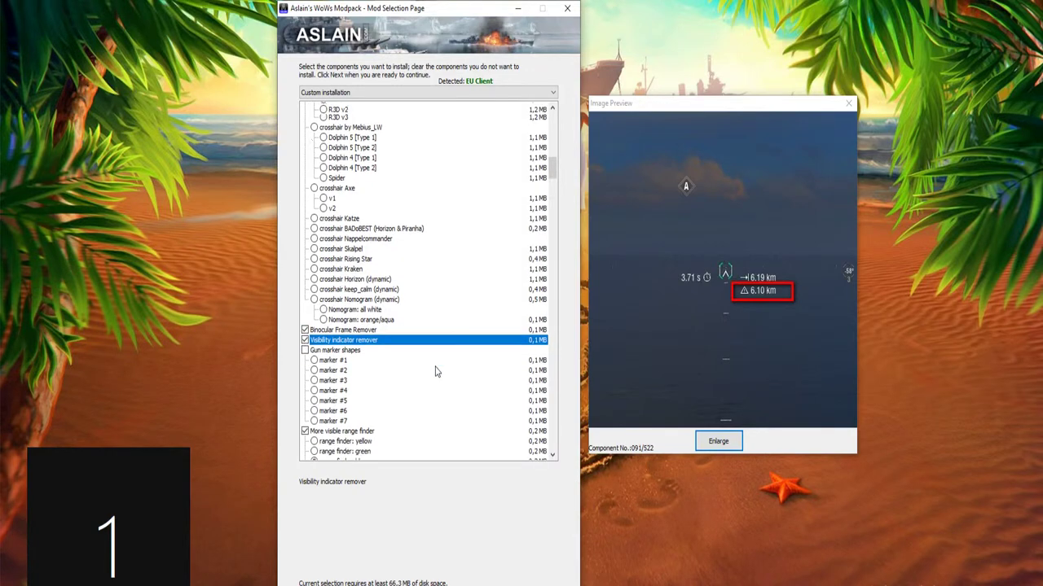
scroll(436, 371, "down", 4)
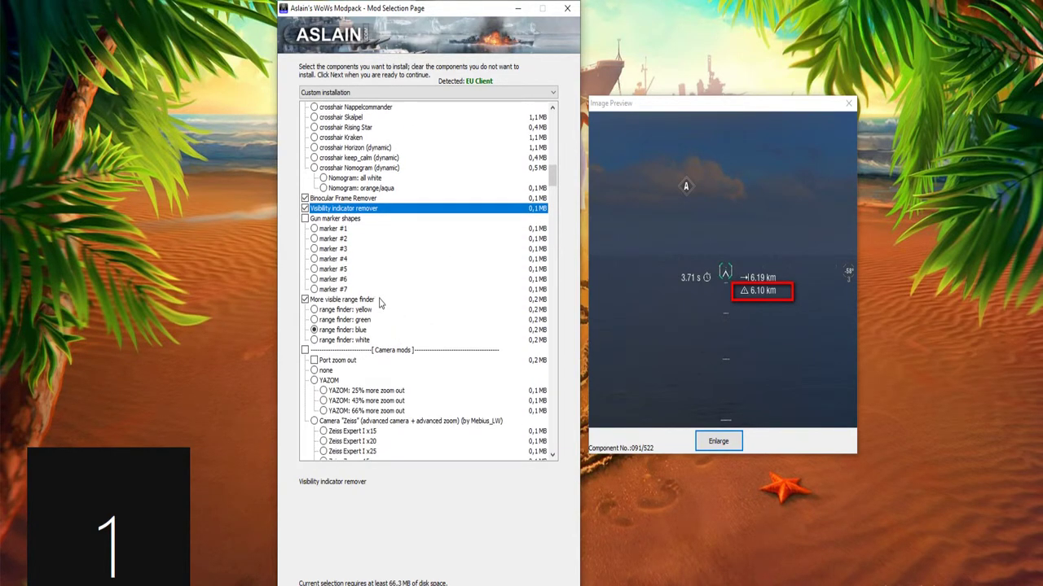
left_click(360, 330)
left_click(368, 301)
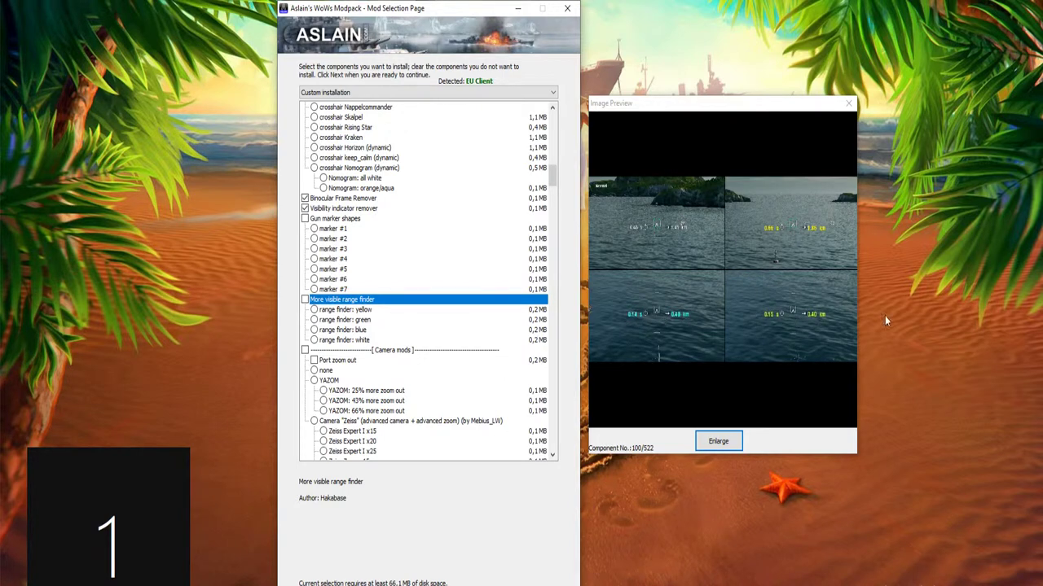
left_click(352, 302)
left_click(363, 330)
Try the camera options Zeiss Expert I x15, none, and Zeiss Zoom x15, x20 and x25
scroll(398, 359, "down", 2)
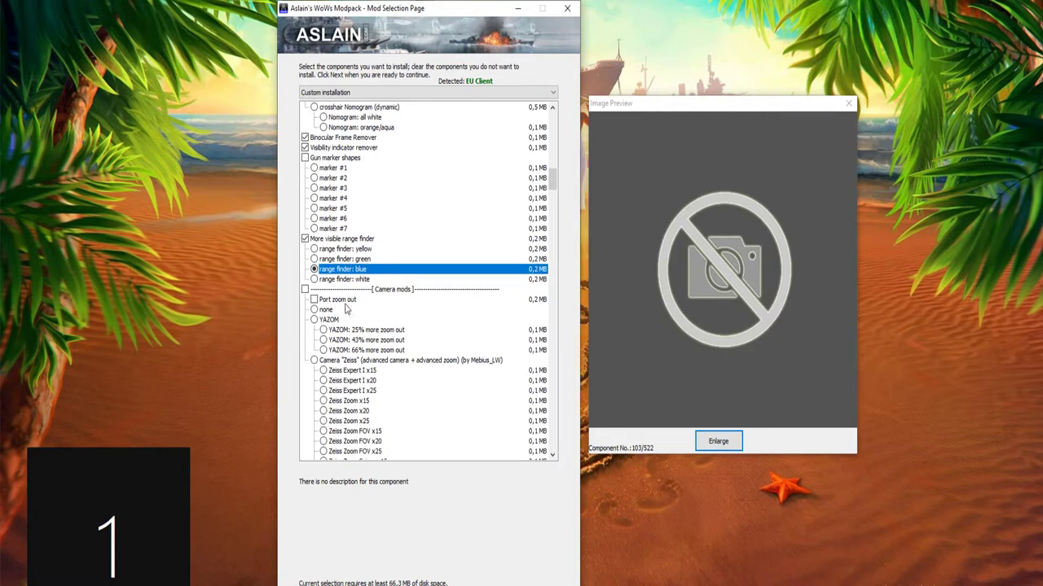
left_click(388, 373)
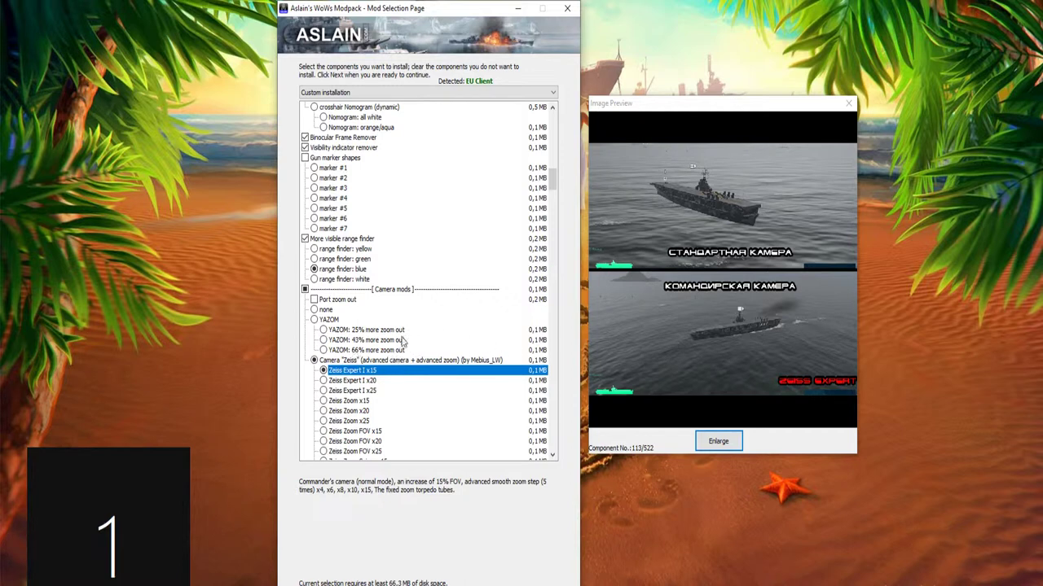
left_click(341, 310)
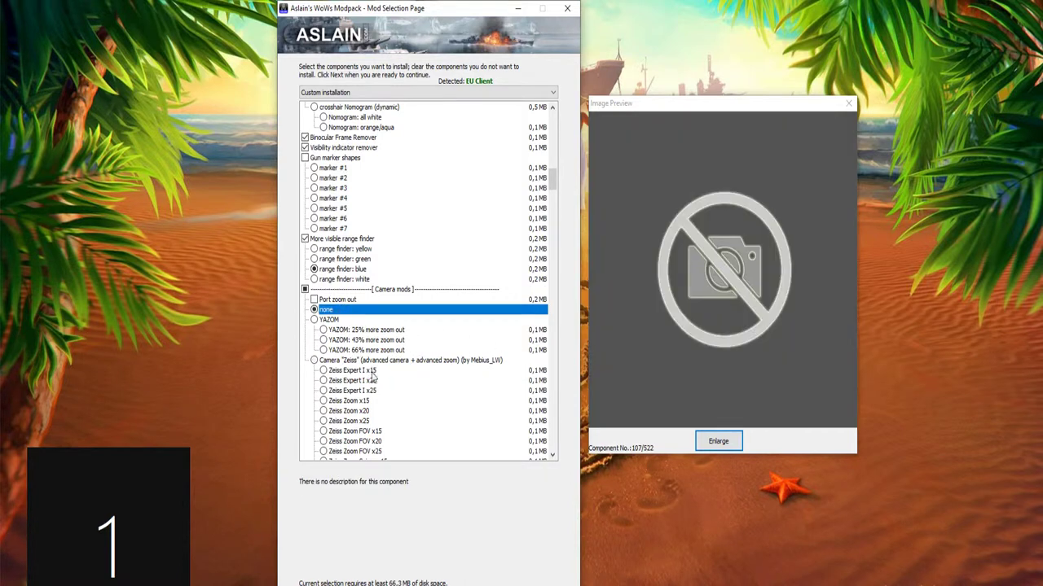
left_click(375, 403)
left_click(376, 410)
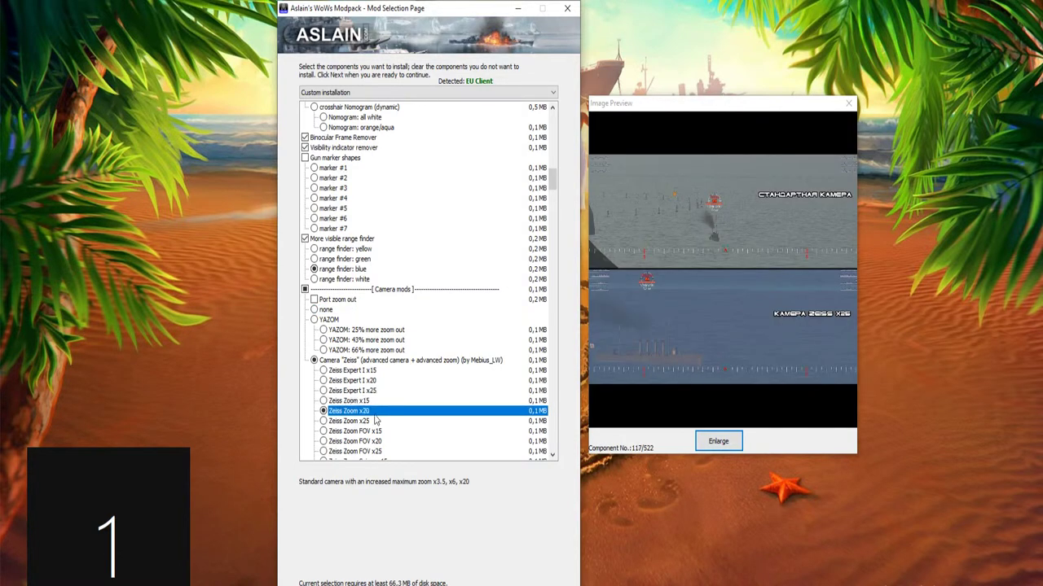
left_click(376, 422)
Preview the Zeiss Extreme Client camera and select Zeiss Incline as the camera mod
scroll(377, 430, "down", 2)
scroll(377, 429, "down", 1)
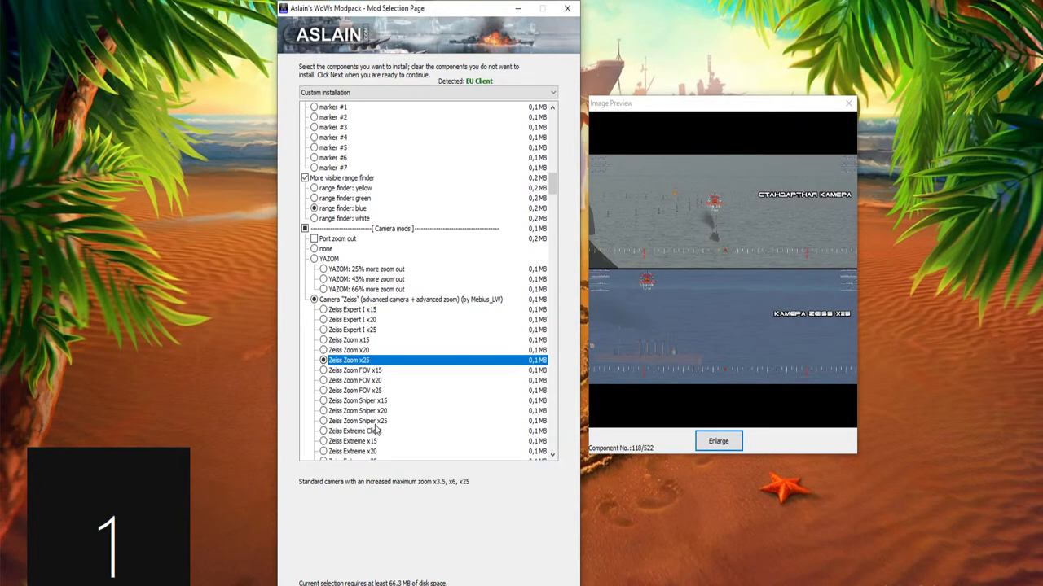
left_click(377, 431)
scroll(377, 432, "down", 3)
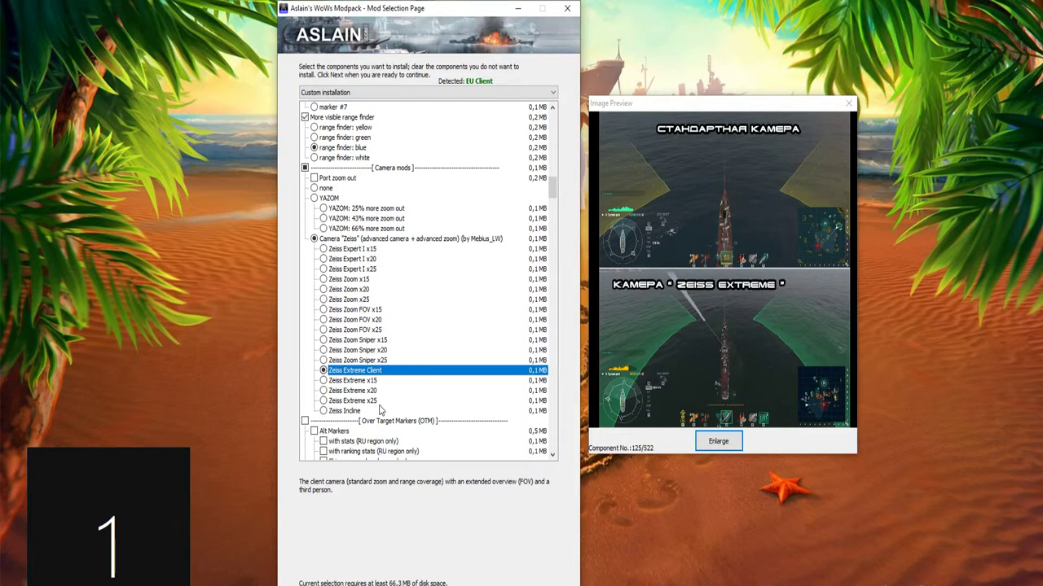
left_click(381, 409)
scroll(381, 326, "down", 1)
scroll(381, 324, "down", 5)
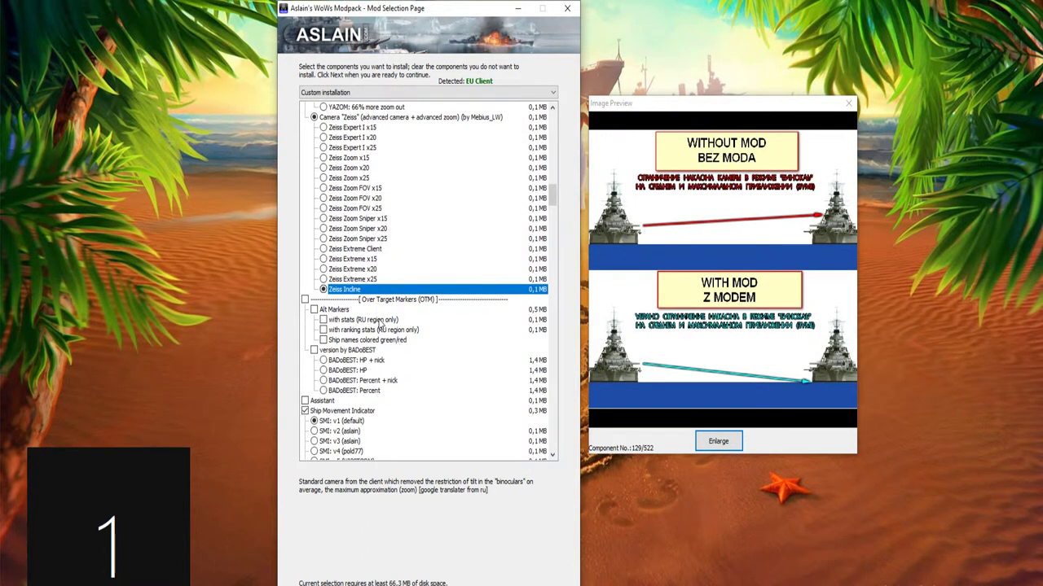
Enable Alt Markers with the stats and green/red ship name options, leaving the ranking stats option off
scroll(379, 326, "down", 1)
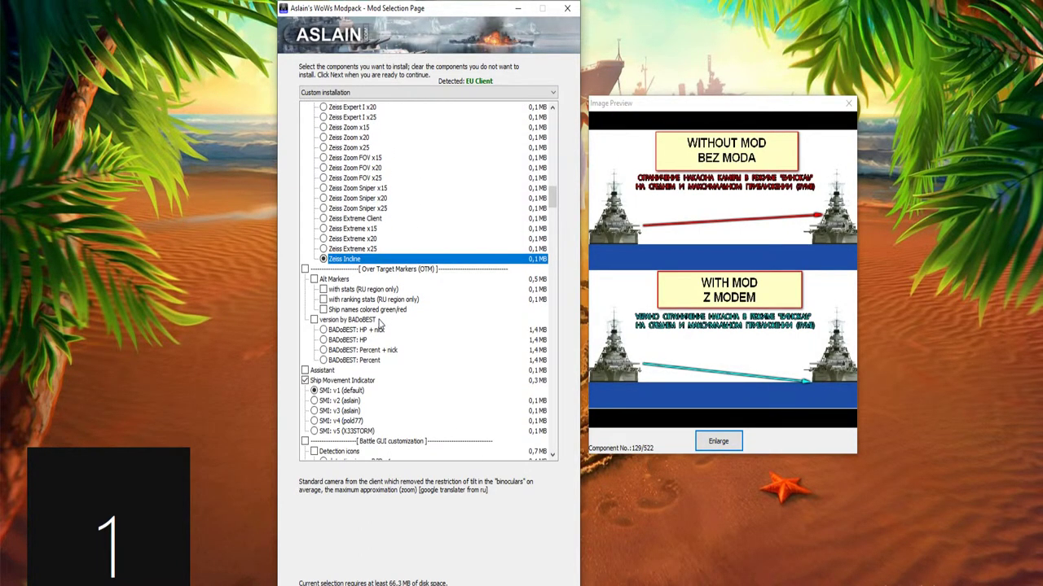
left_click(409, 280)
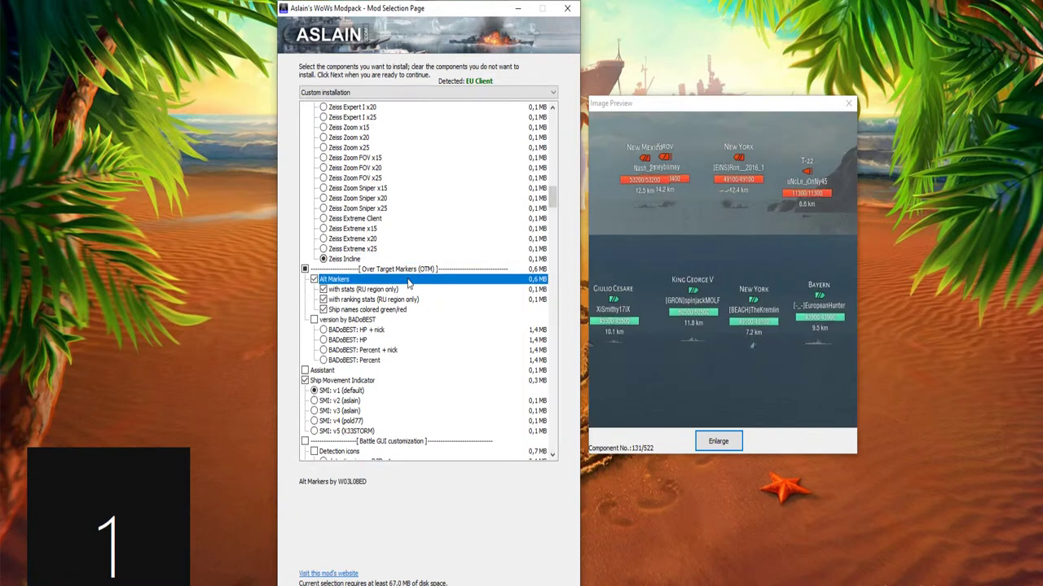
left_click(380, 314)
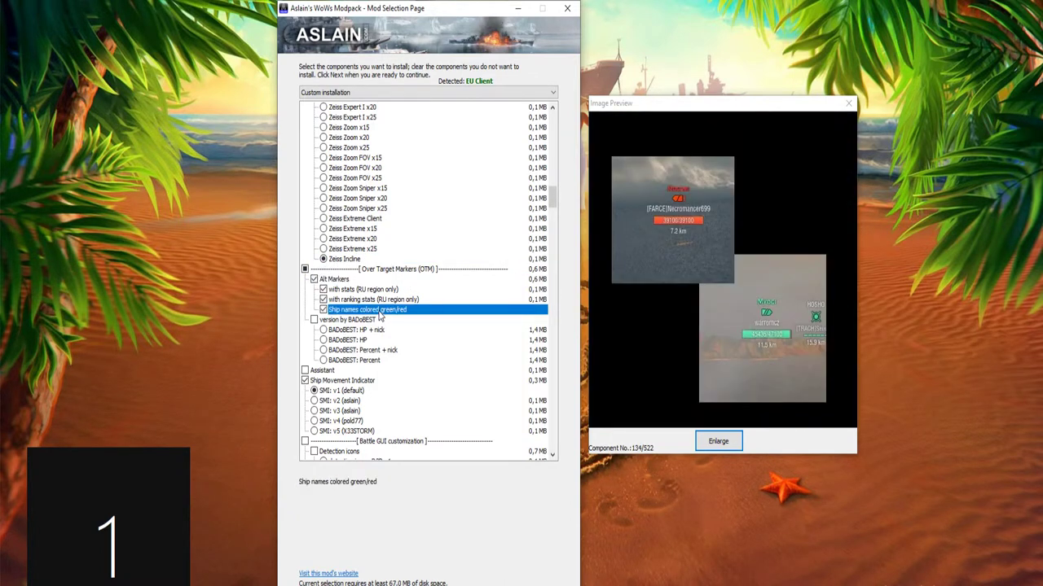
left_click(352, 302)
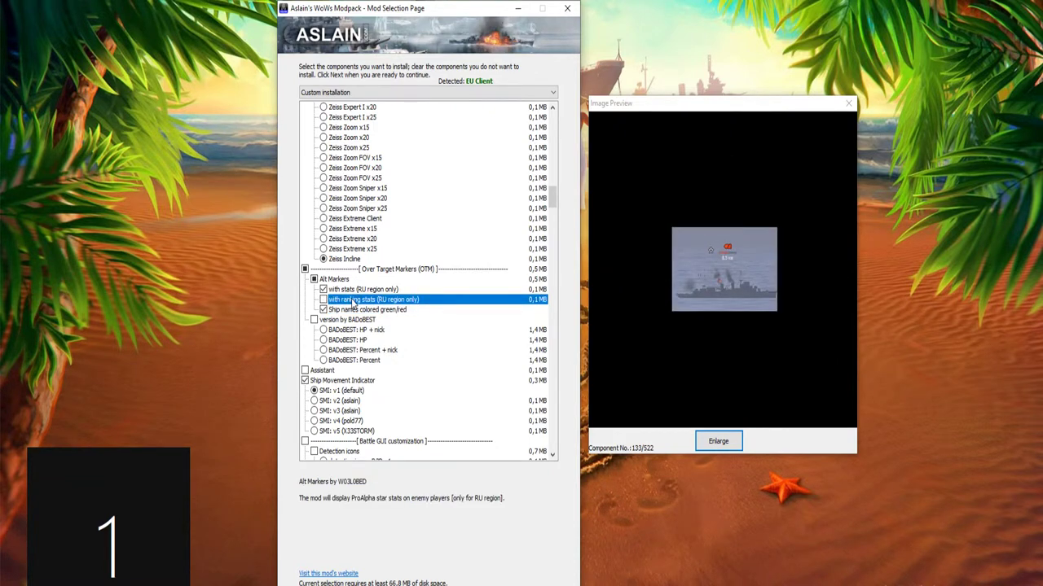
left_click(353, 302)
left_click(349, 291)
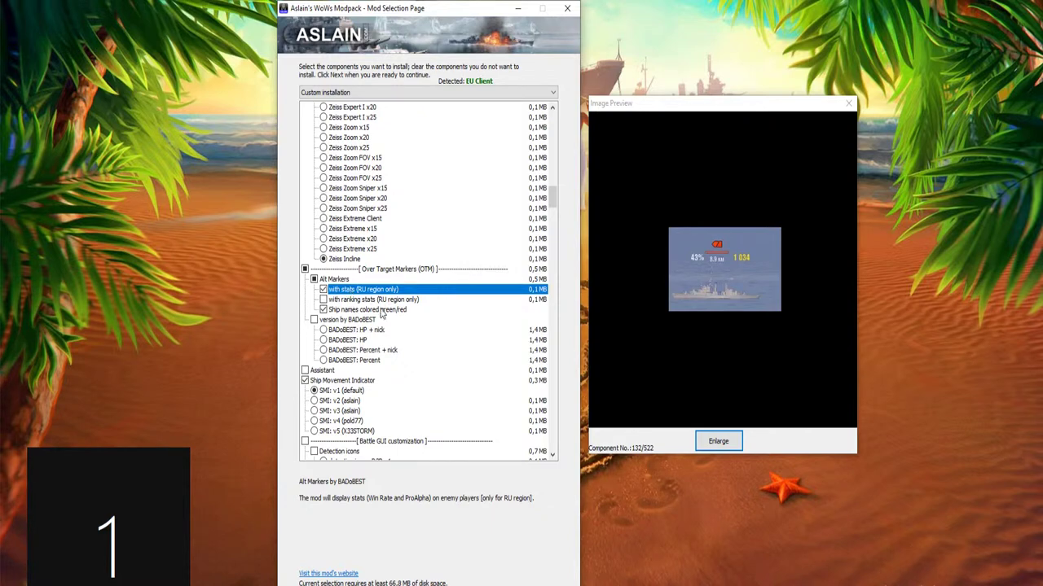
left_click(381, 314)
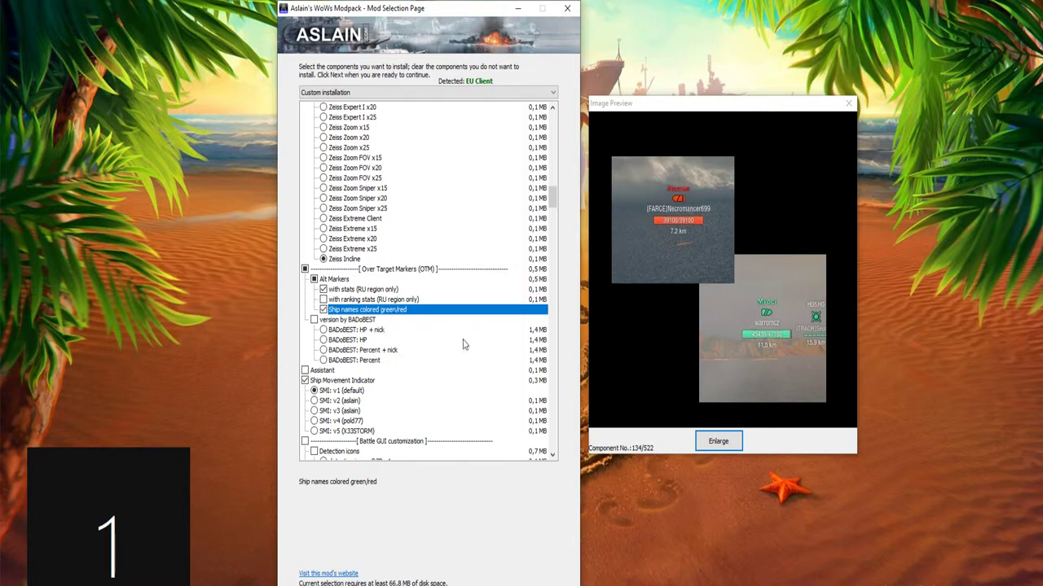
key("space")
Preview the Assistant mod, leaving it disabled, and the Ship Movement Indicator with SMI: v1 (default), keeping it selected
scroll(367, 334, "down", 1)
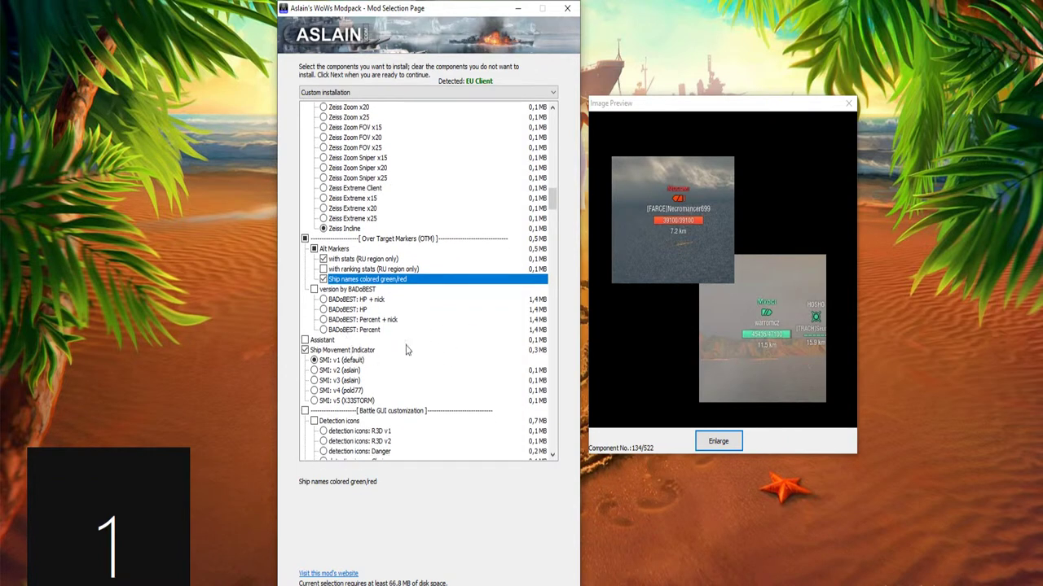
left_click(332, 342)
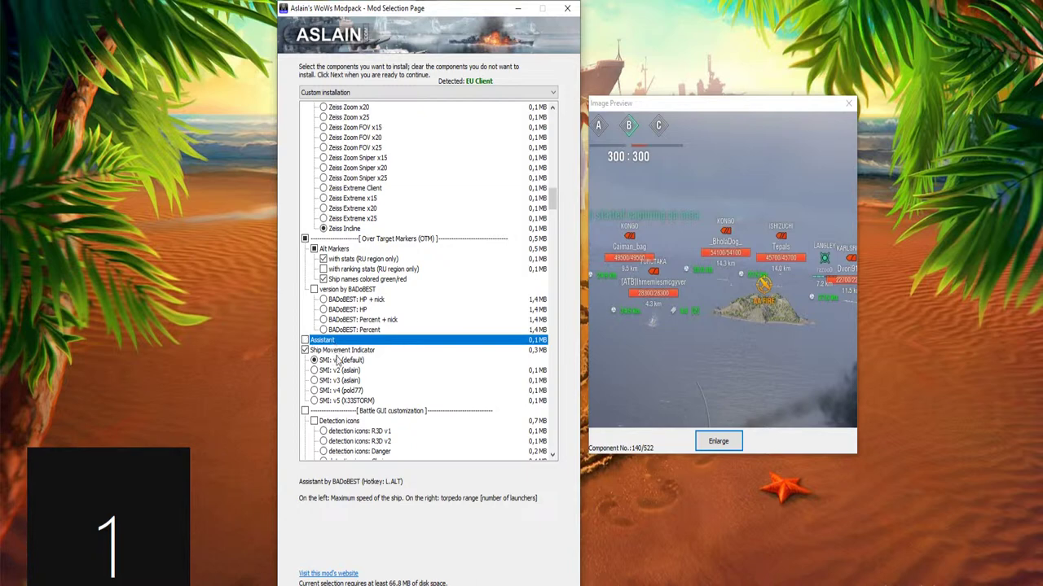
left_click(342, 350)
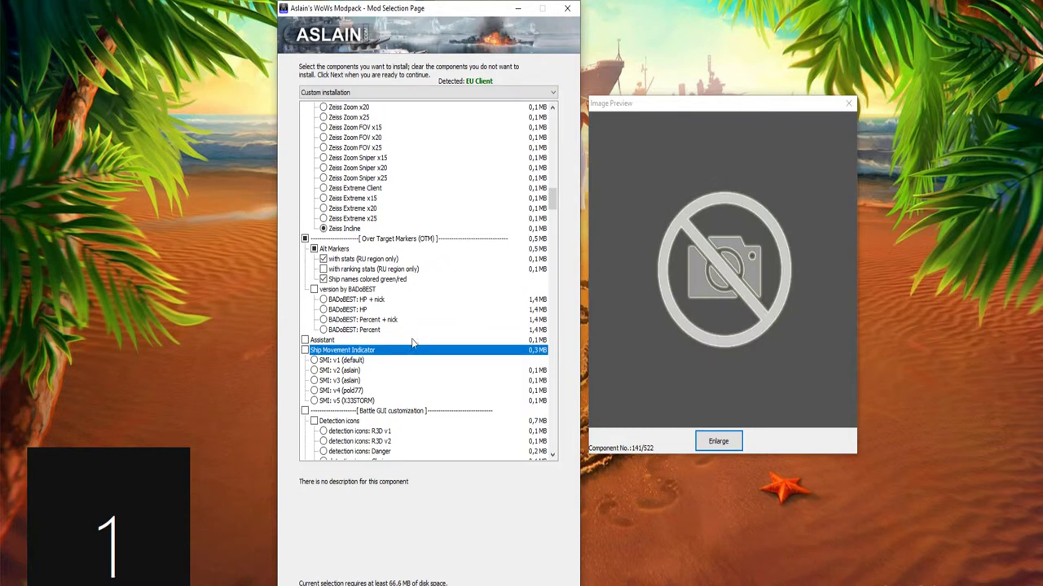
left_click(372, 360)
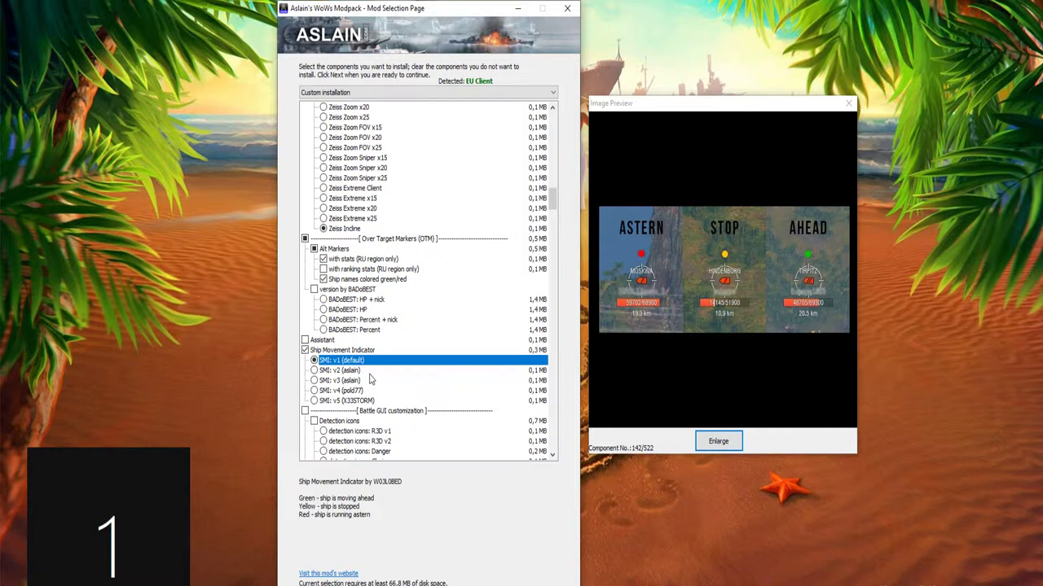
Compare the SMI: v2 (aslain) and SMI: v3 (aslain) indicators, and return to SMI: v1 (default)
left_click(367, 370)
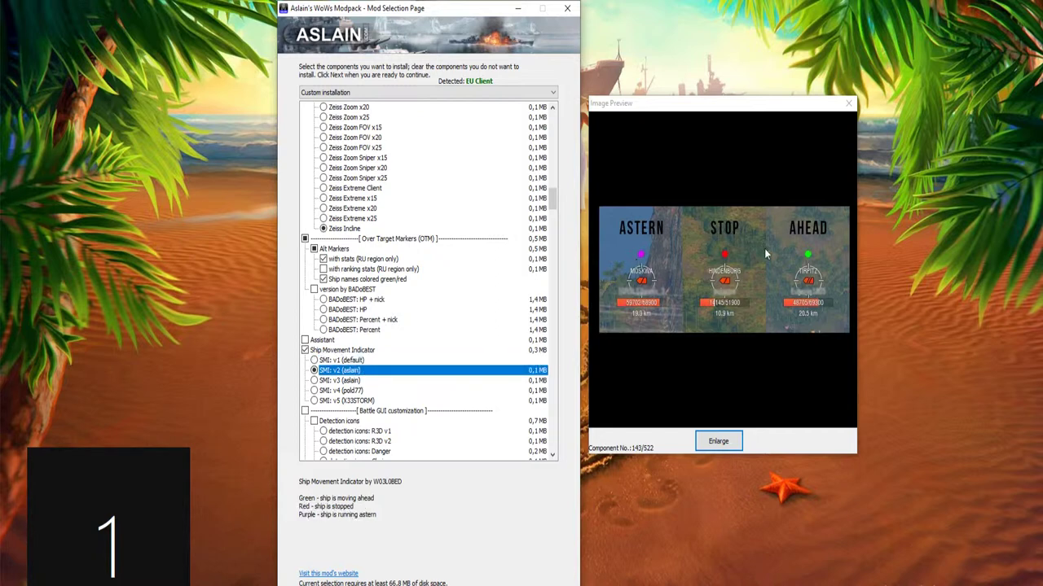
left_click(380, 381)
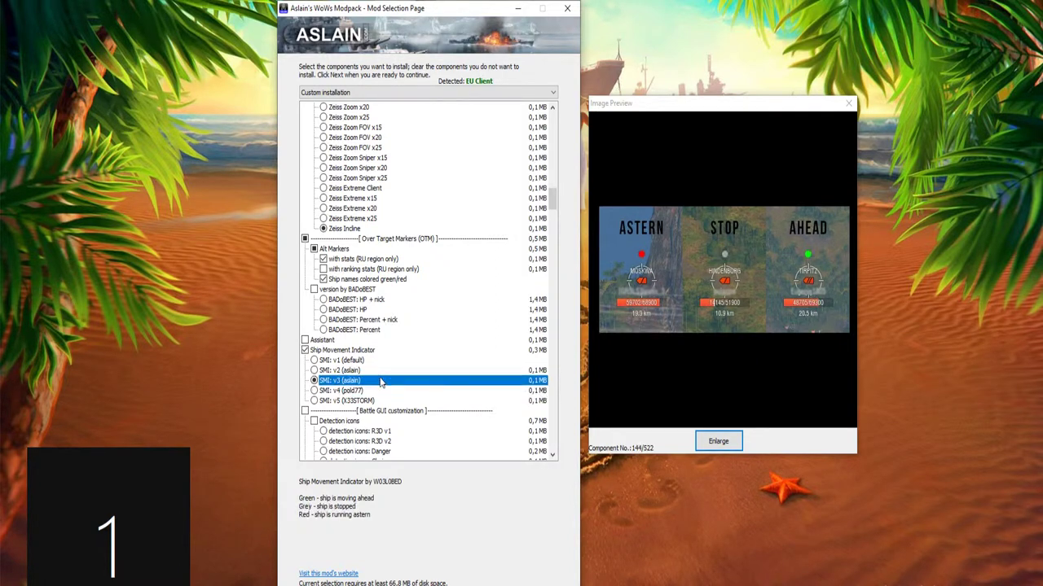
left_click(359, 370)
left_click(357, 361)
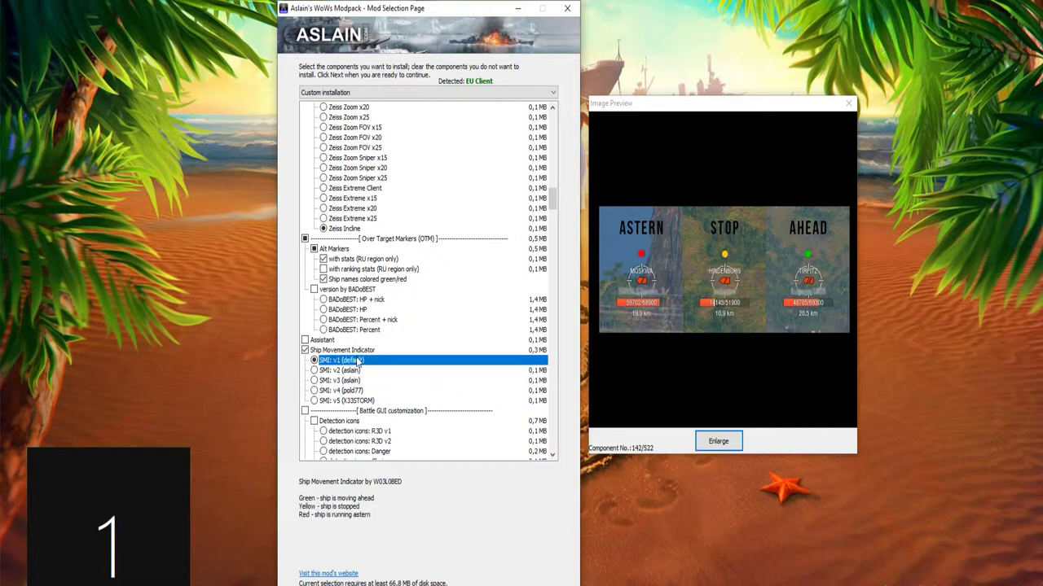
Look through the Battle GUI customization and minimap mods, and preview Display customized minimap circles and minimap by autospy
scroll(472, 419, "down", 1)
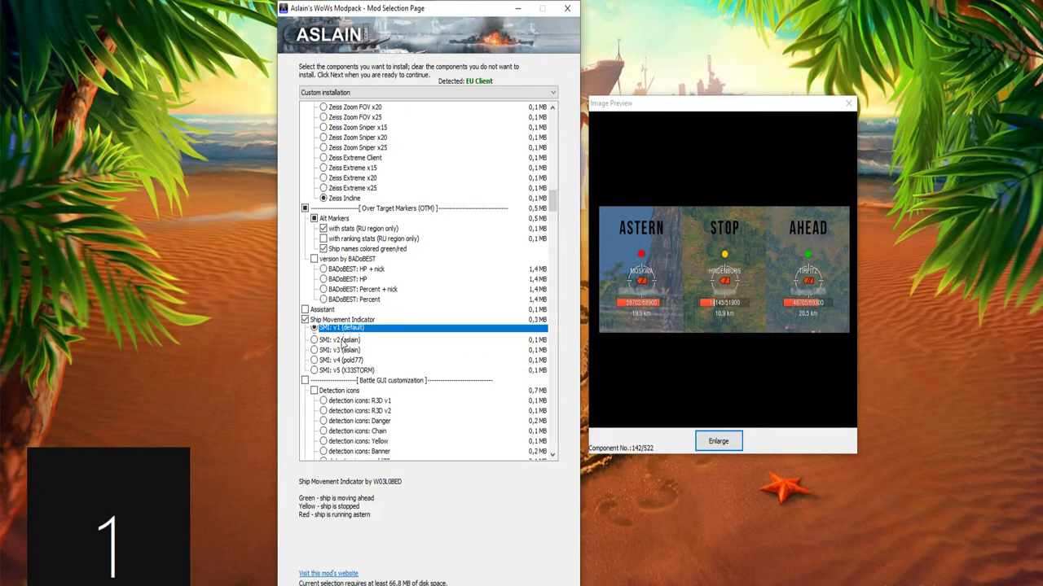
scroll(343, 340, "down", 3)
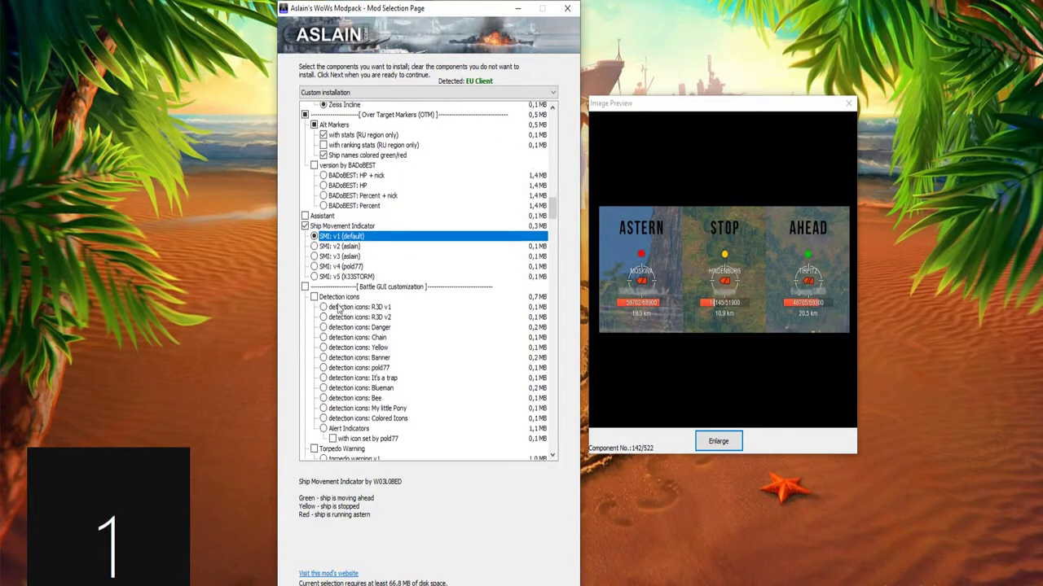
scroll(338, 309, "down", 4)
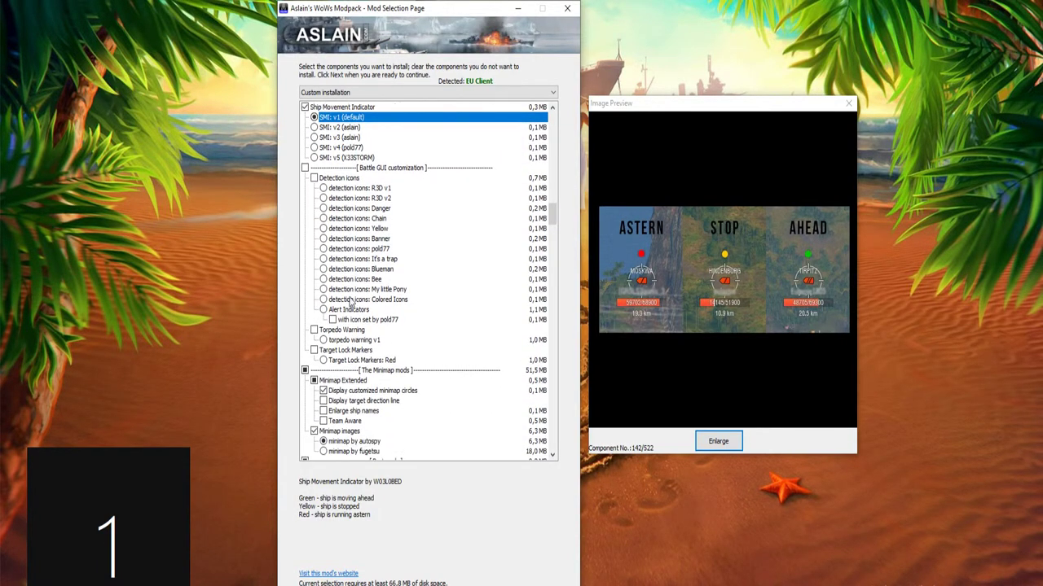
scroll(351, 306, "down", 1)
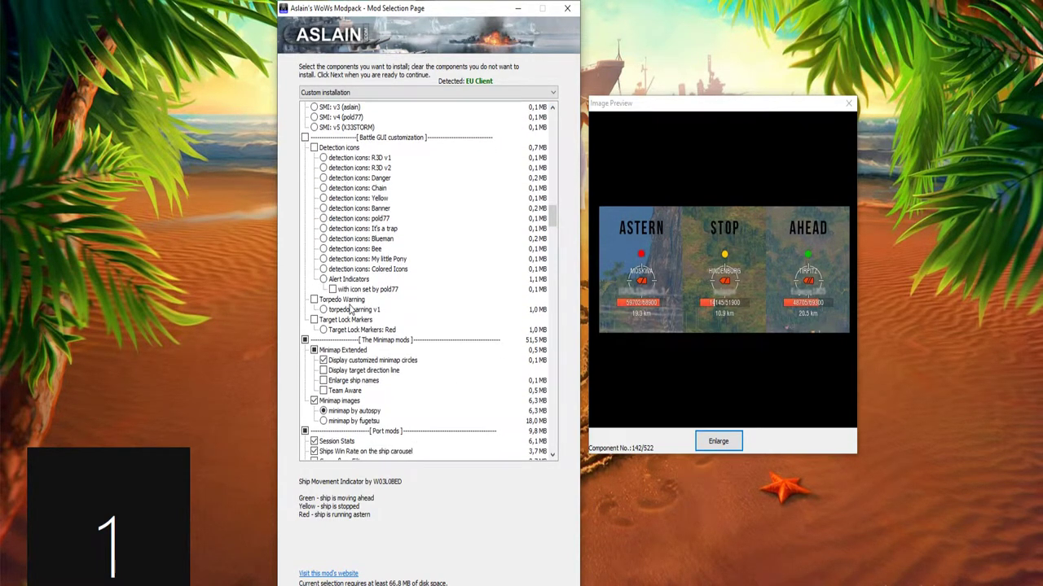
scroll(376, 289, "down", 2)
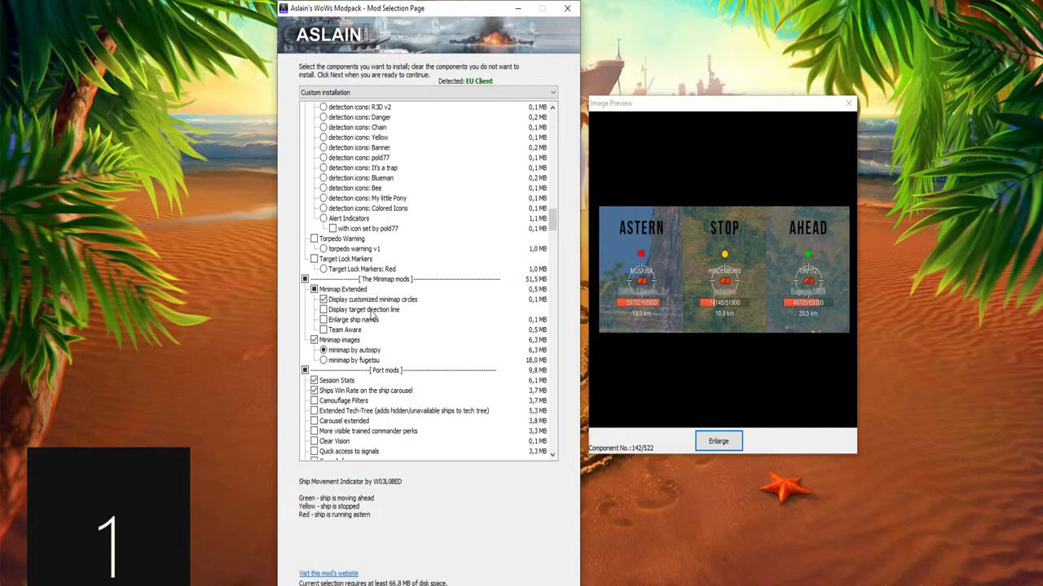
scroll(368, 306, "up", 3)
scroll(366, 290, "down", 3)
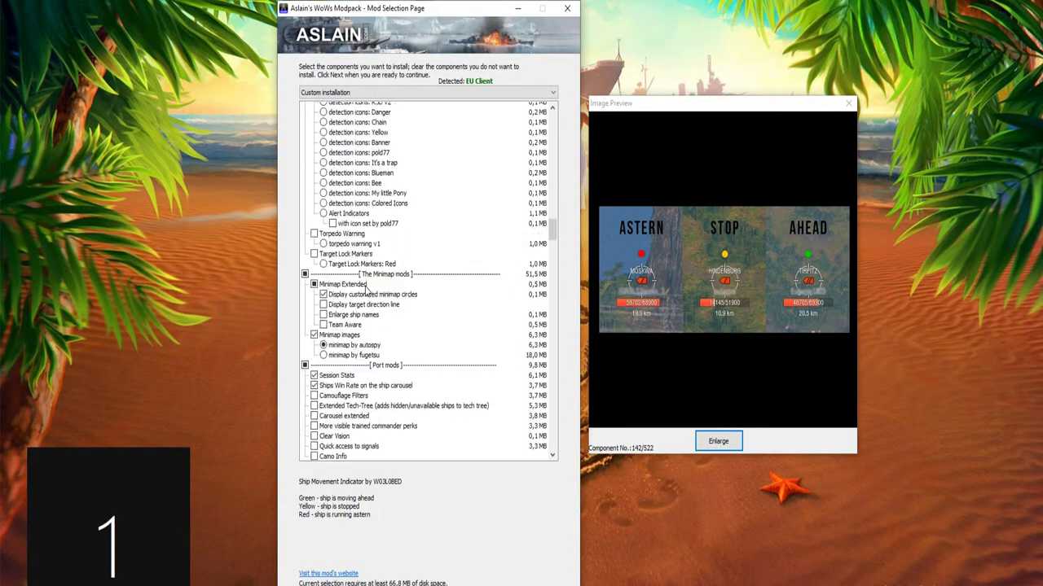
scroll(366, 289, "down", 6)
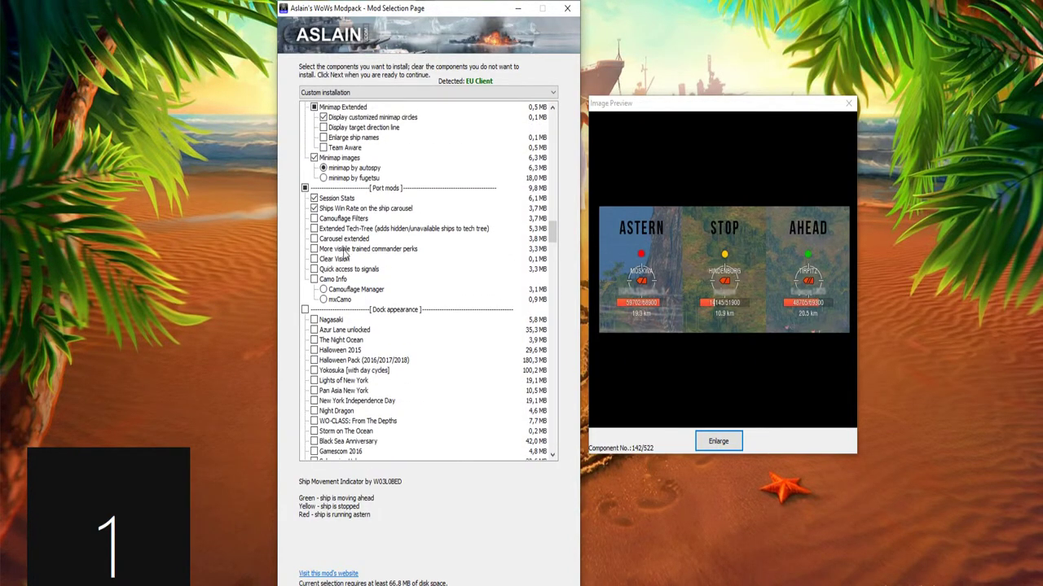
scroll(344, 254, "up", 4)
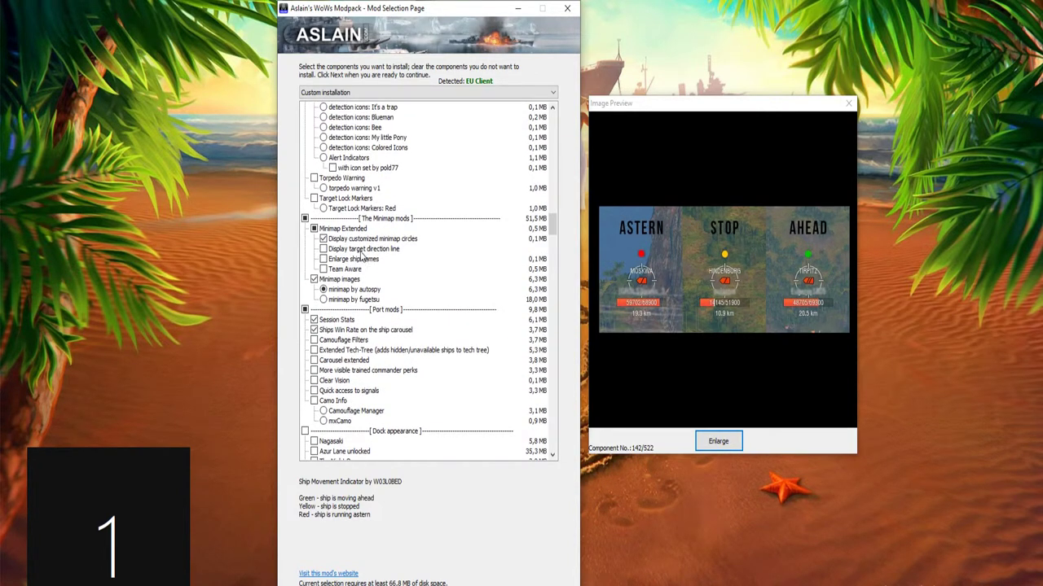
left_click(373, 240)
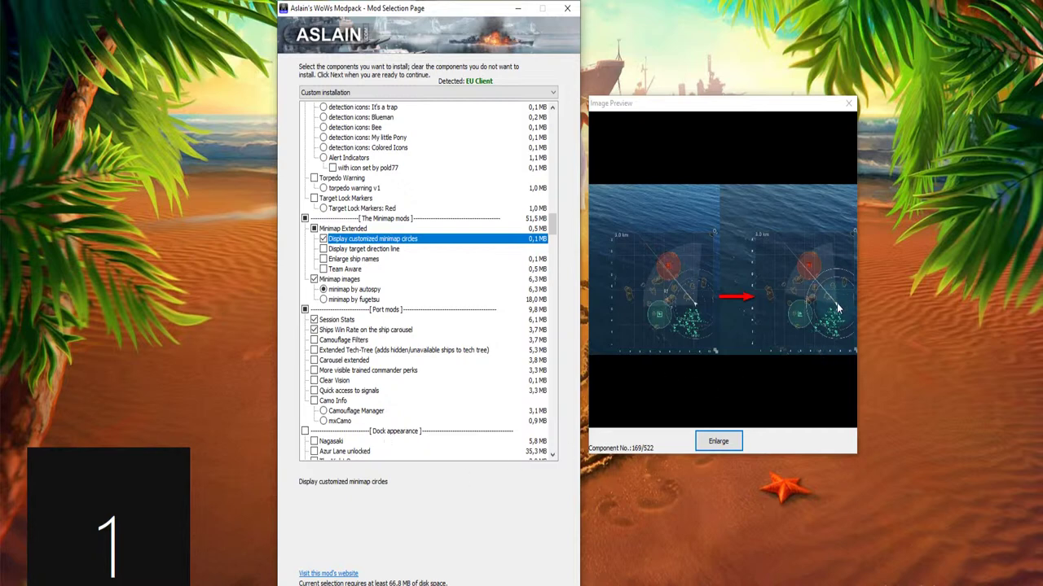
left_click(379, 291)
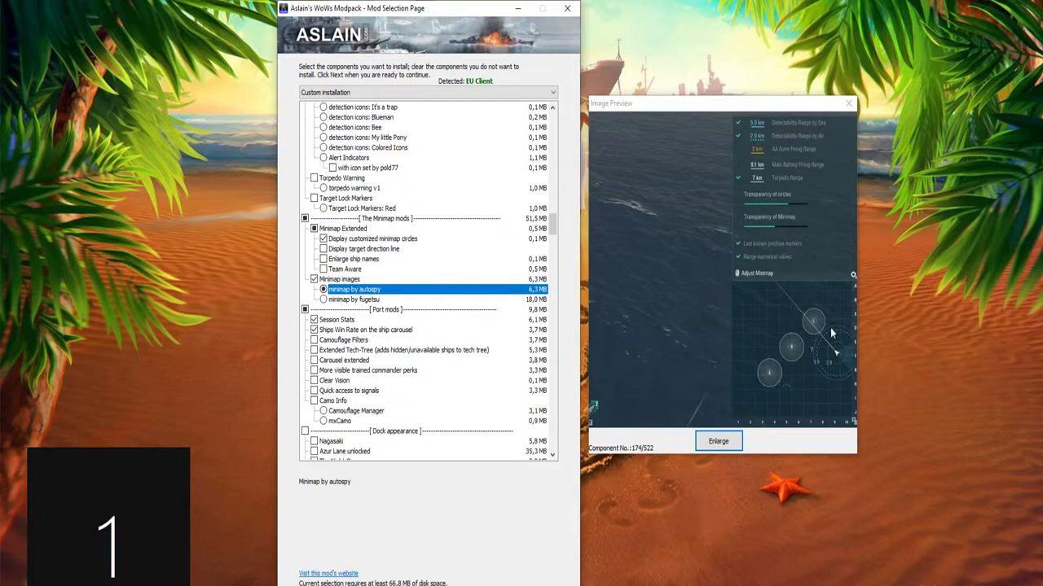
Preview the port mods Session Stats, Ships Win Rate on the ship carousel and Clear Vision, keeping only the first two enabled
left_click(355, 320)
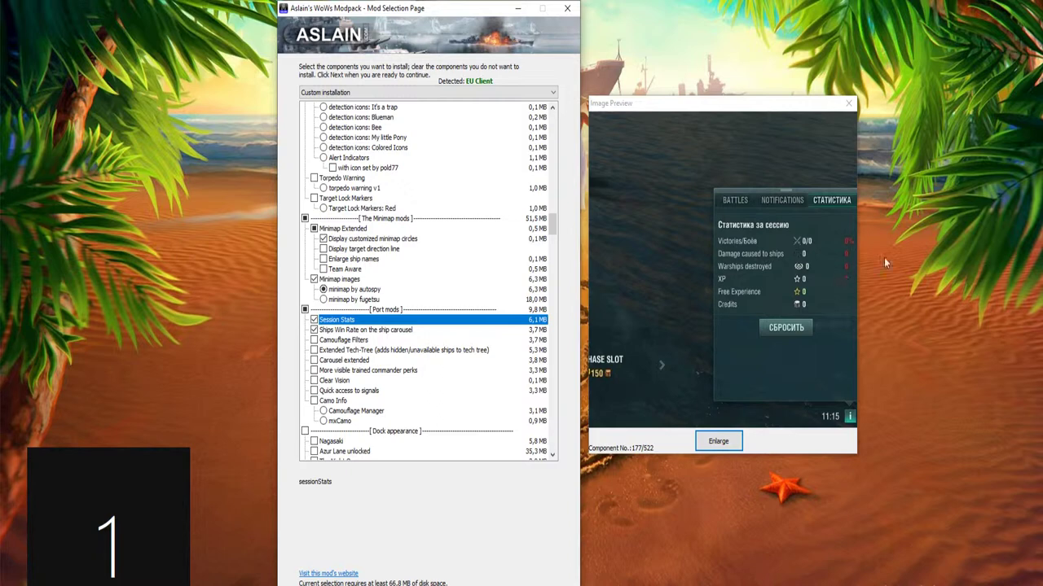
left_click(336, 330)
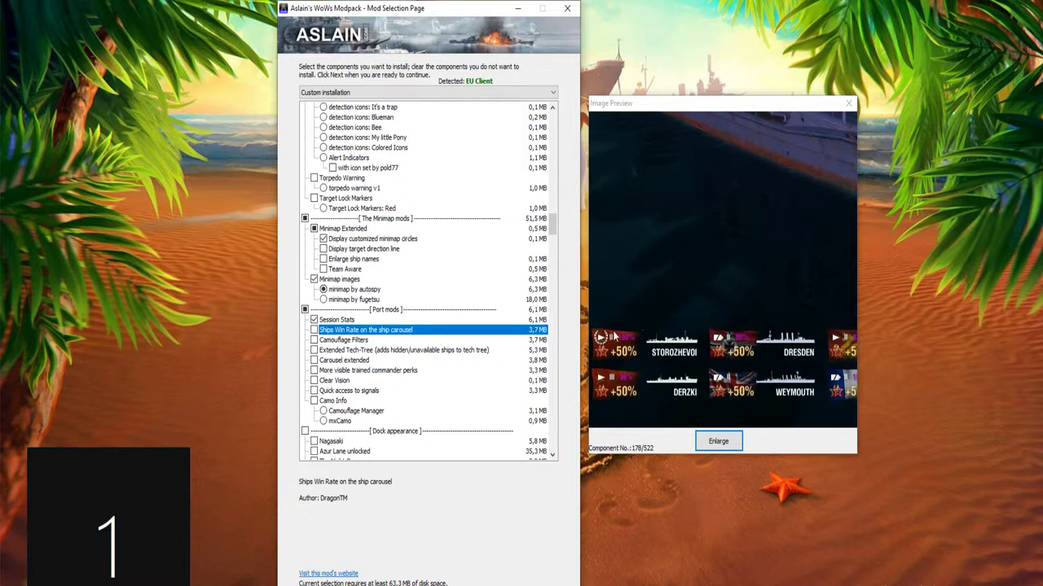
left_click(339, 334)
scroll(369, 355, "down", 1)
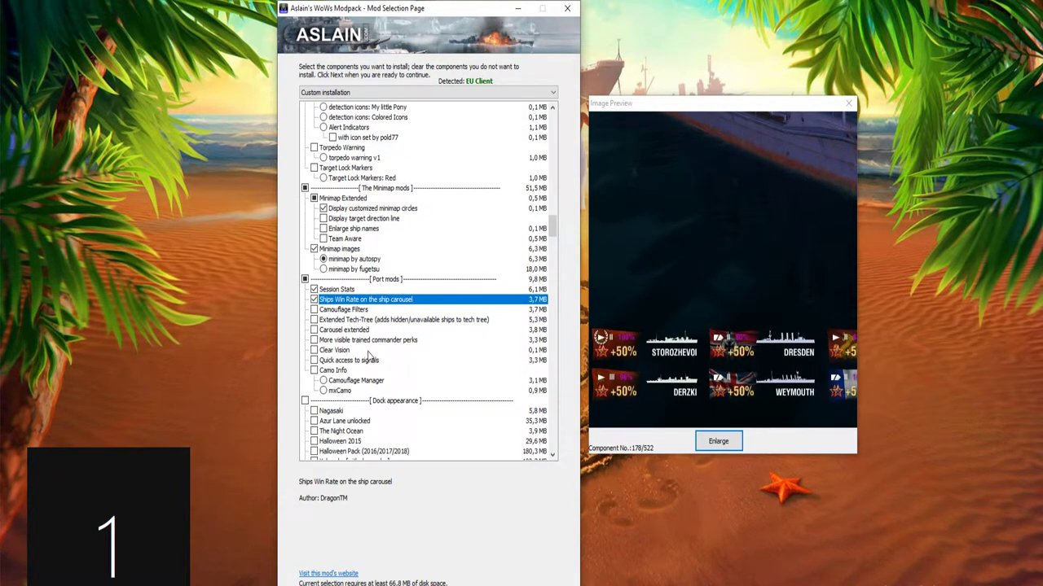
scroll(368, 355, "down", 1)
left_click(334, 322)
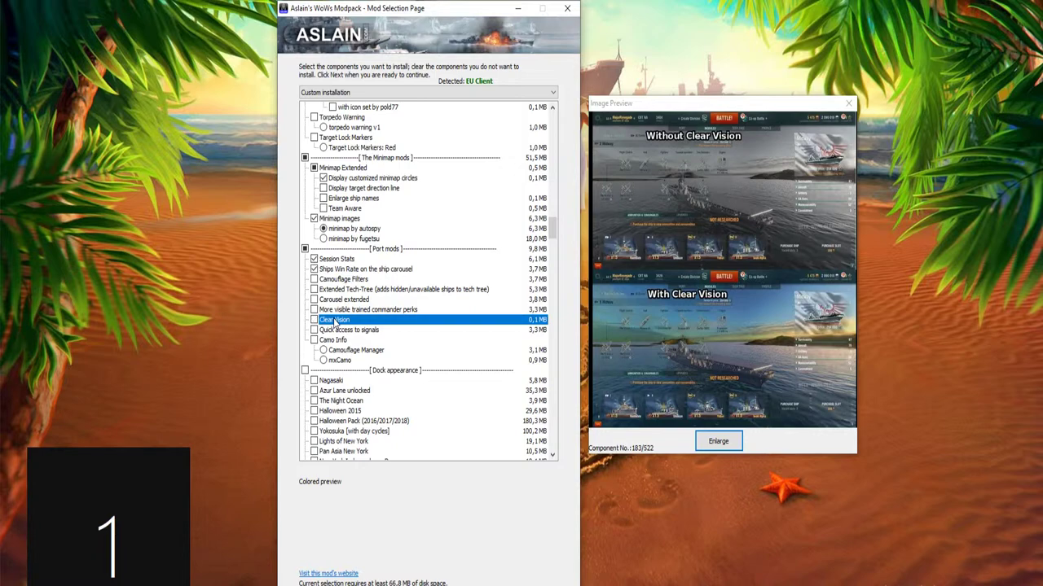
Look through the dock, flag and loading screen mods, and preview Hide tracer contrails under Tracer contrails (only), keeping it selected
scroll(334, 321, "down", 15)
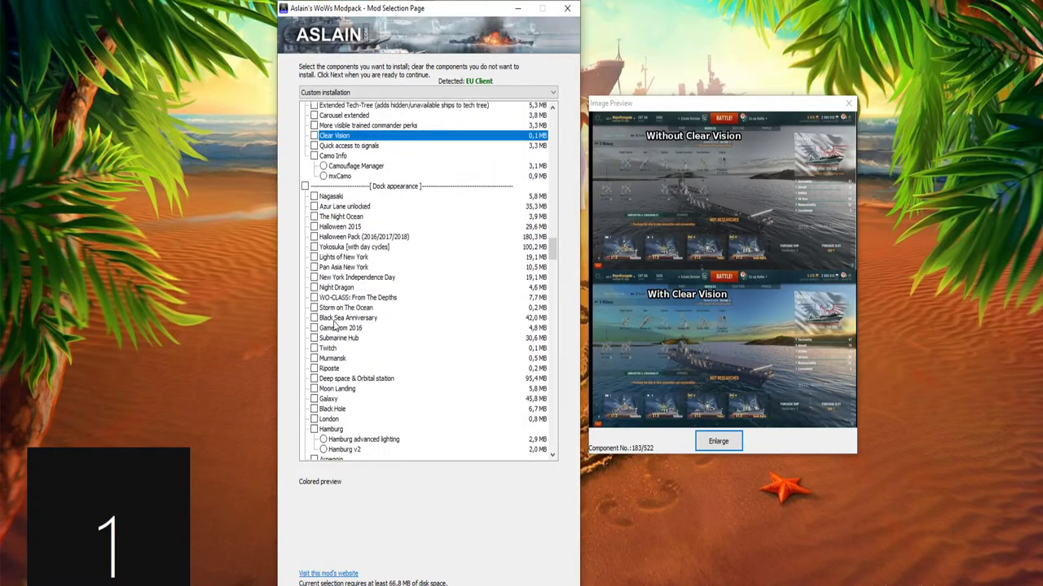
scroll(377, 176, "down", 5)
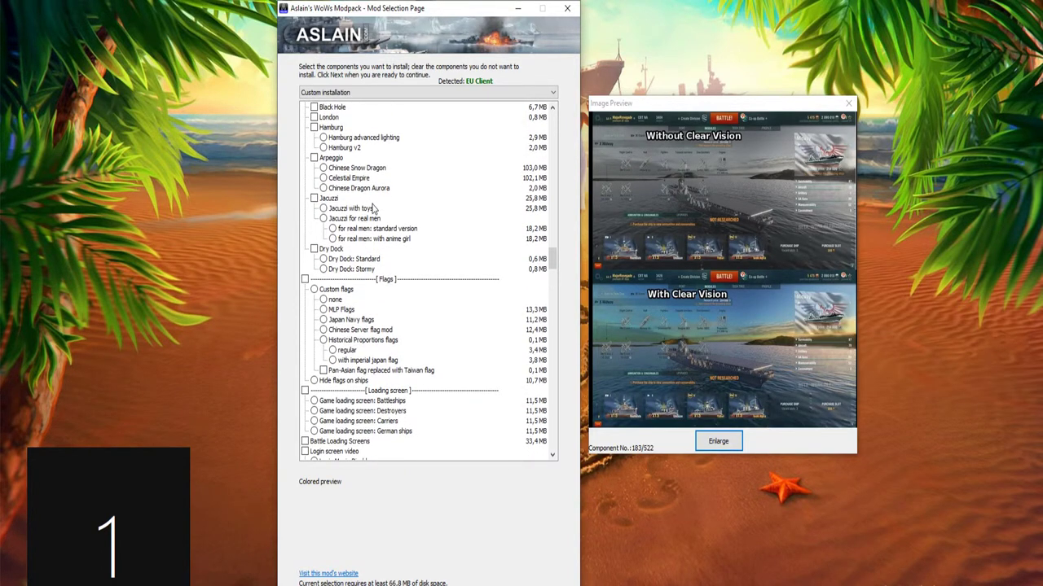
scroll(398, 302, "down", 1)
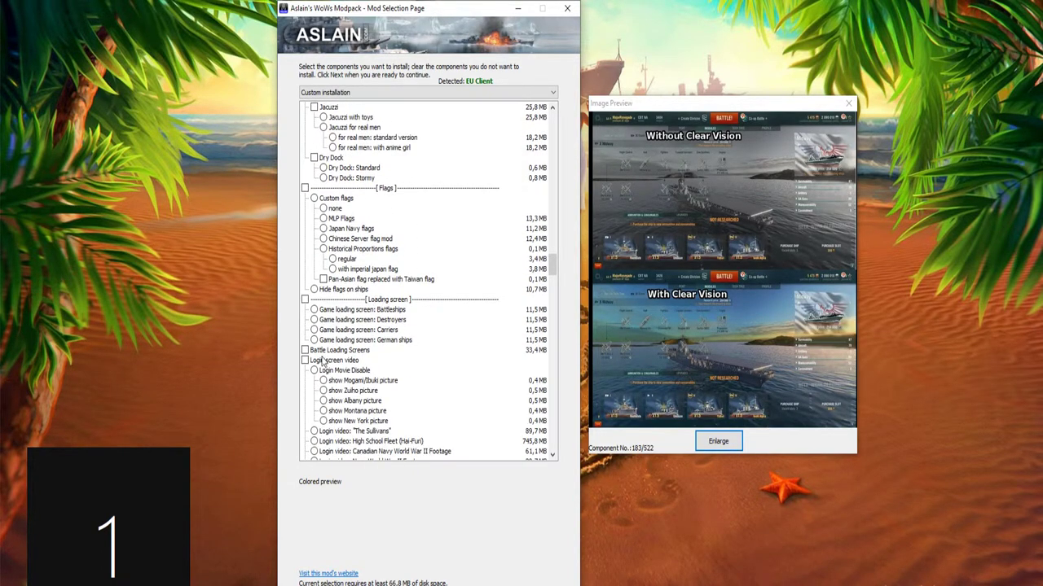
scroll(367, 308, "down", 3)
scroll(377, 301, "down", 7)
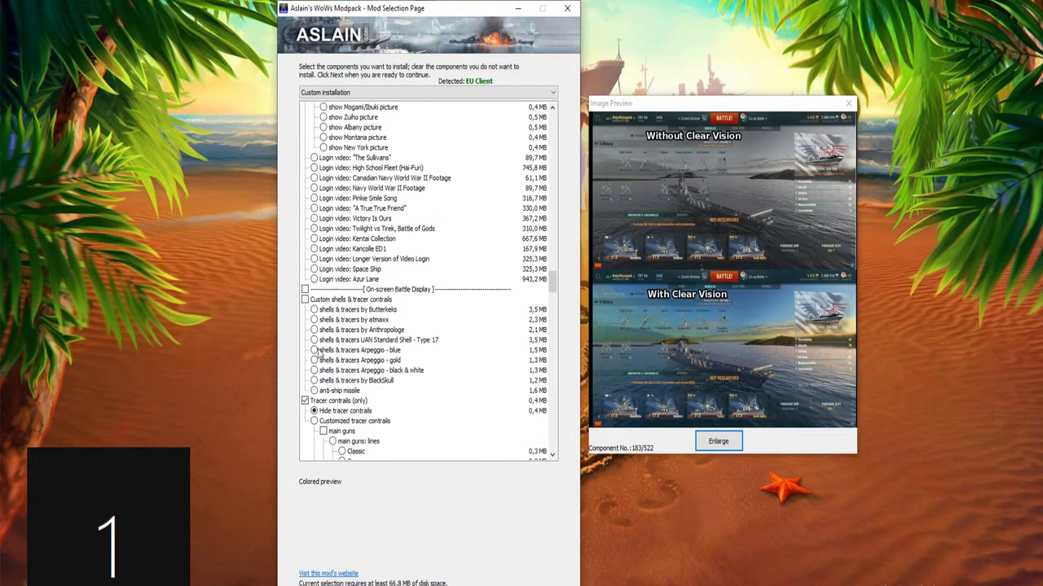
scroll(380, 326, "down", 1)
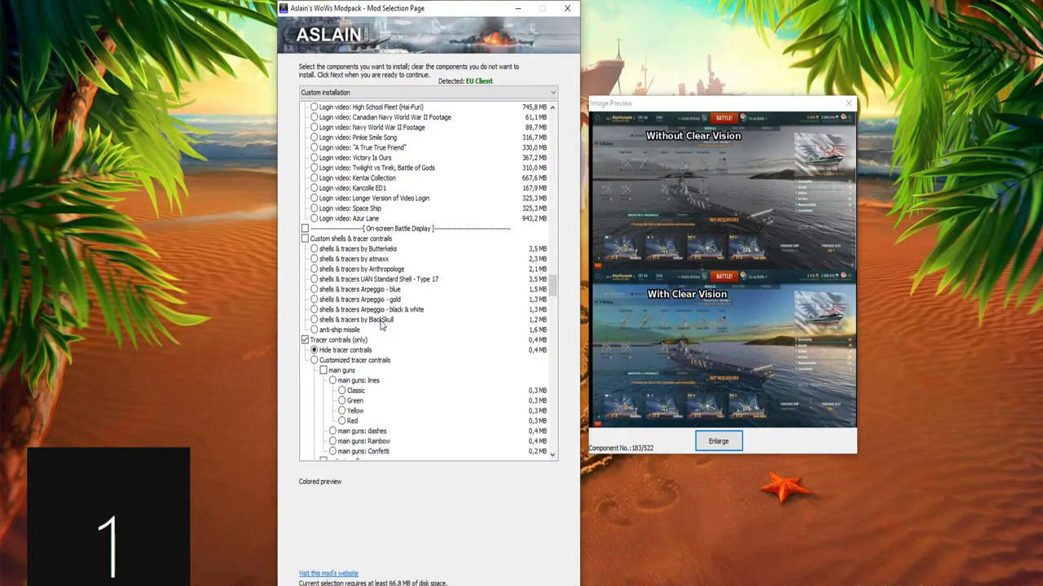
left_click(336, 341)
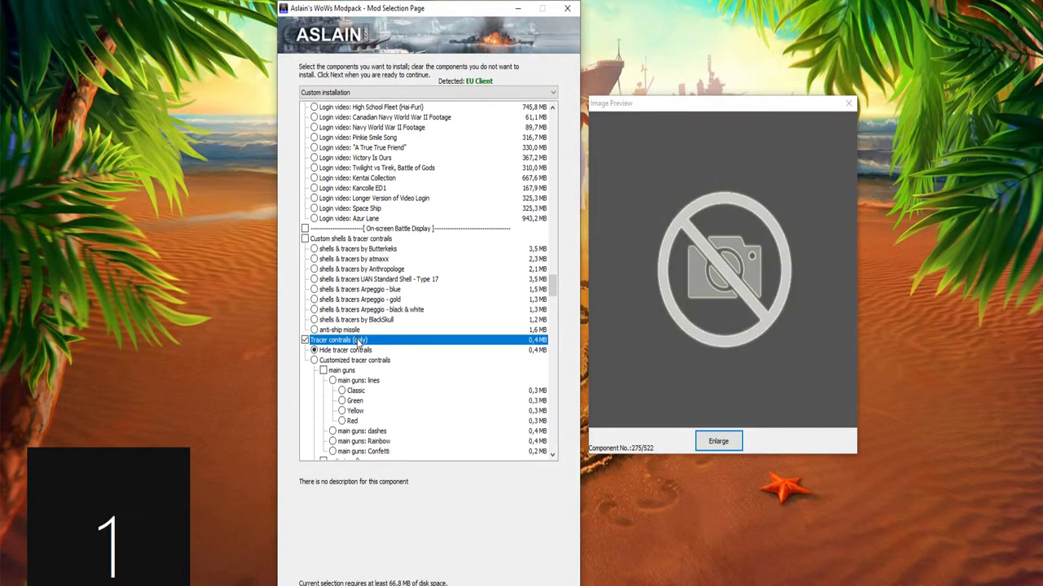
left_click(363, 351)
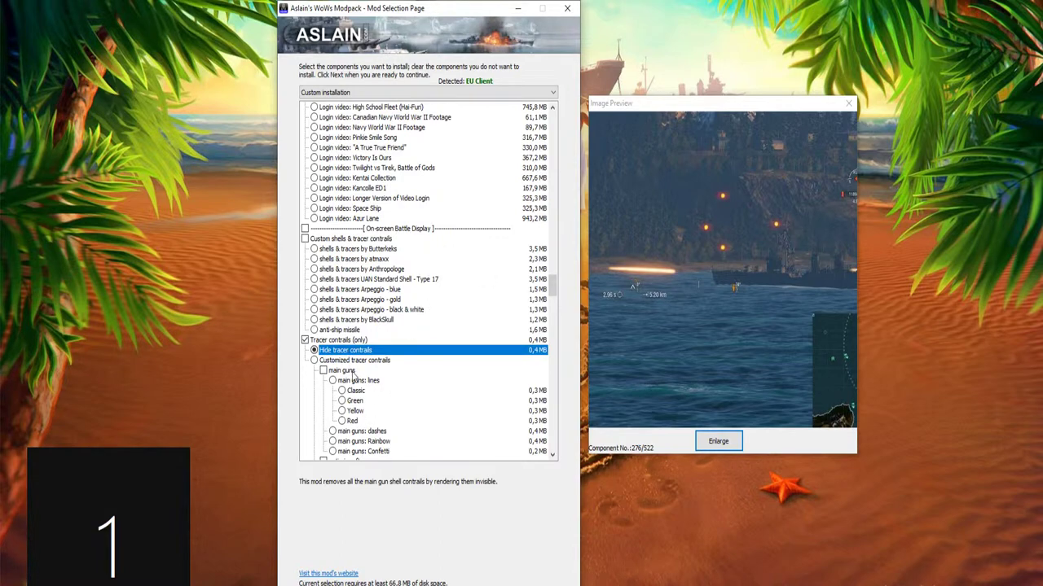
scroll(364, 356, "down", 2)
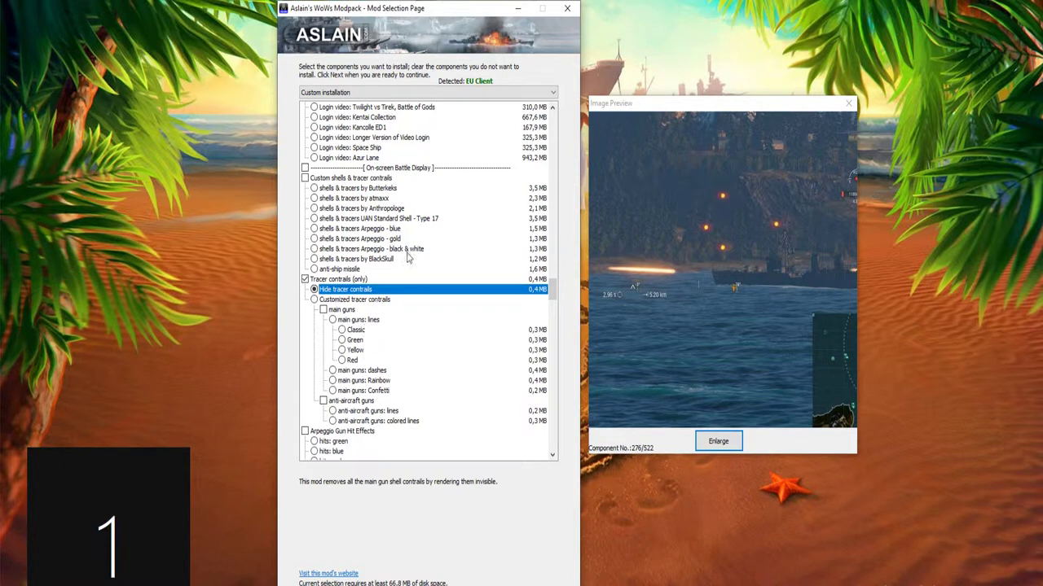
Preview the customized main gun contrails, including the Yellow and Classic lines and Rainbow, and return to Hide tracer contrails
left_click(355, 330)
left_click(358, 350)
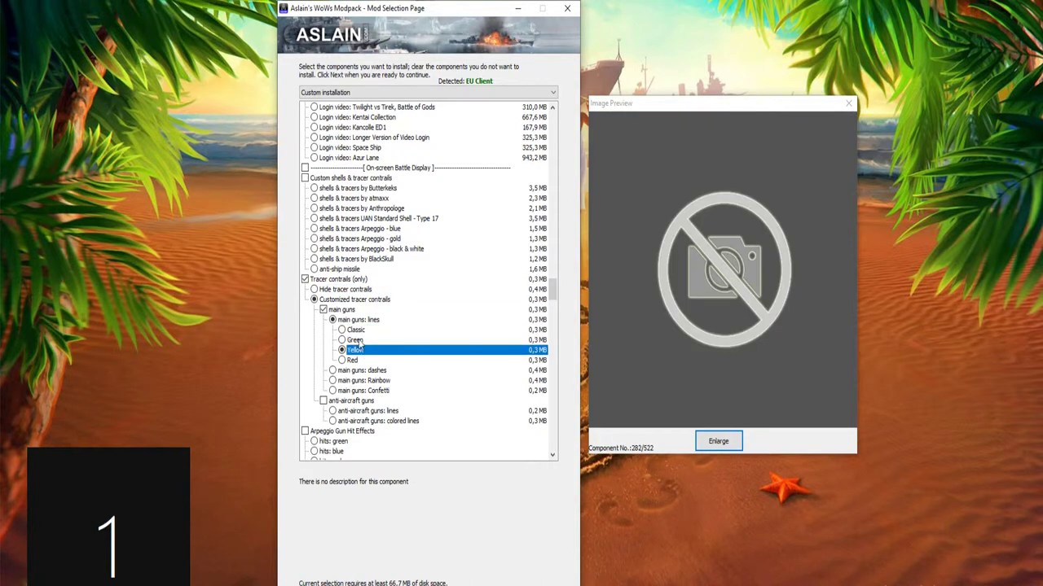
left_click(356, 330)
left_click(351, 320)
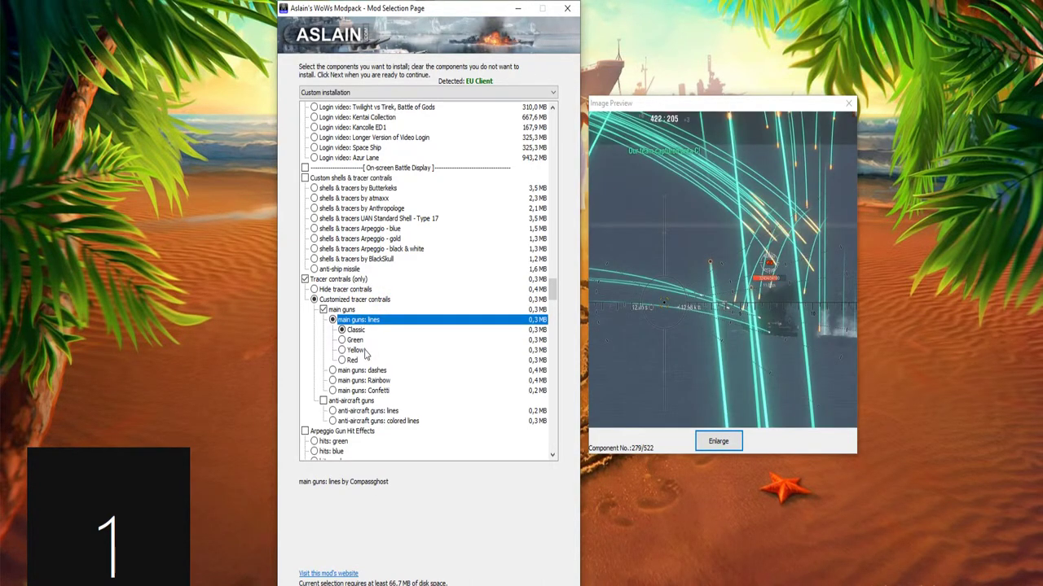
left_click(365, 350)
left_click(367, 380)
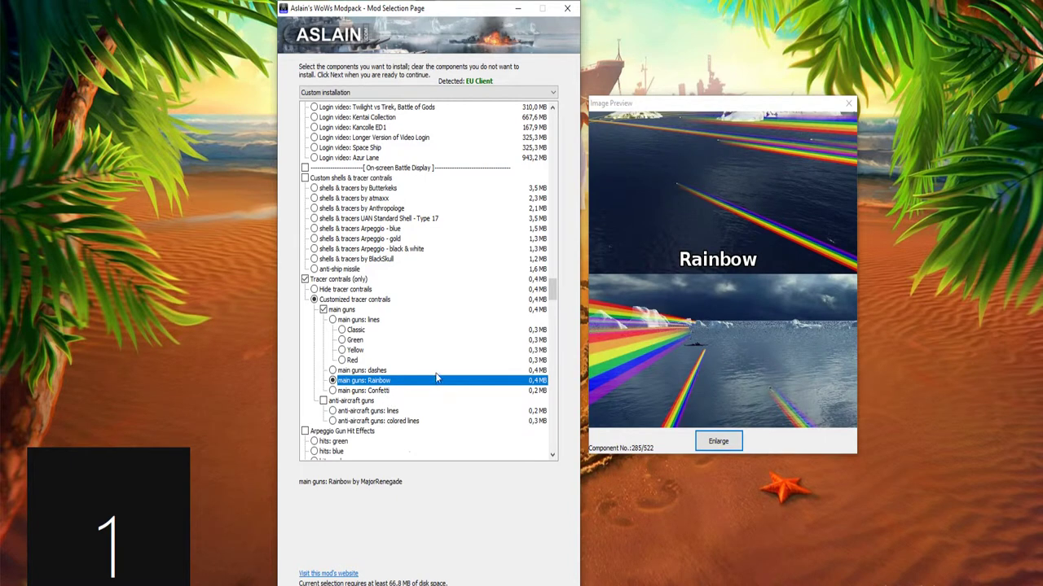
left_click(316, 290)
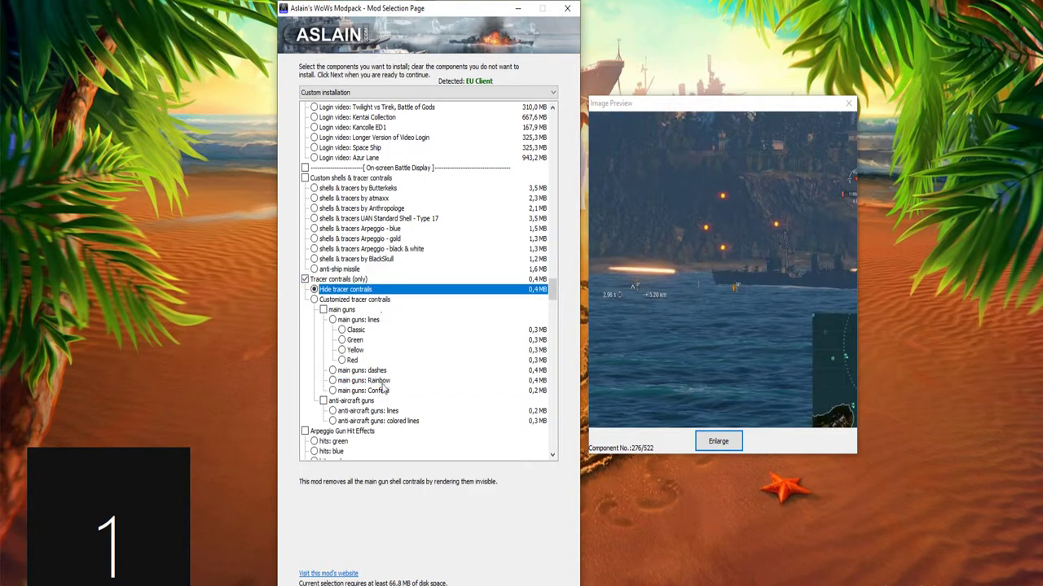
Preview Blue flames and Remove all flames under Flames on ships, keeping Remove all flames selected
scroll(382, 391, "down", 8)
scroll(376, 394, "down", 1)
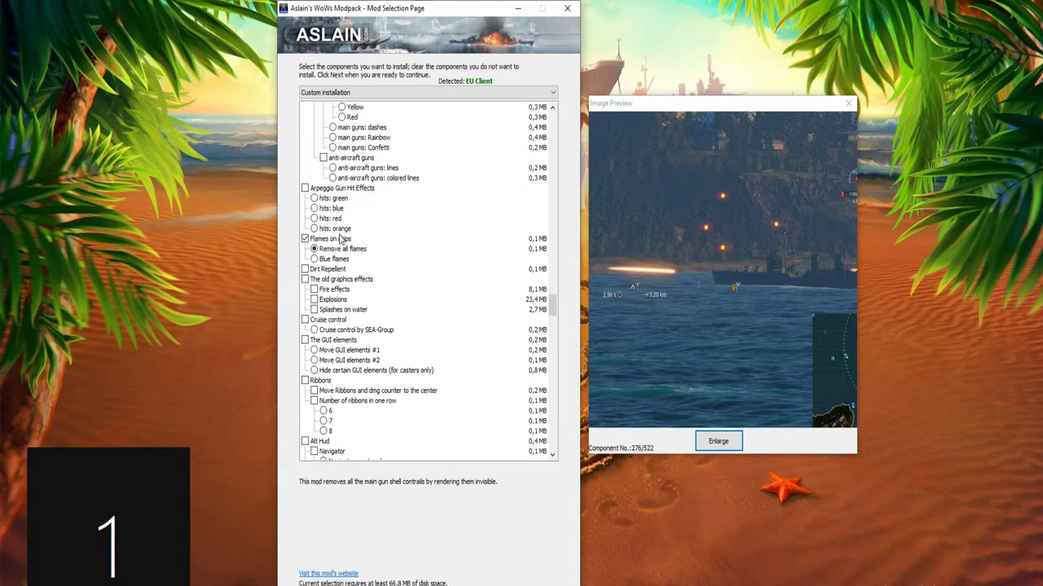
left_click(345, 259)
left_click(364, 250)
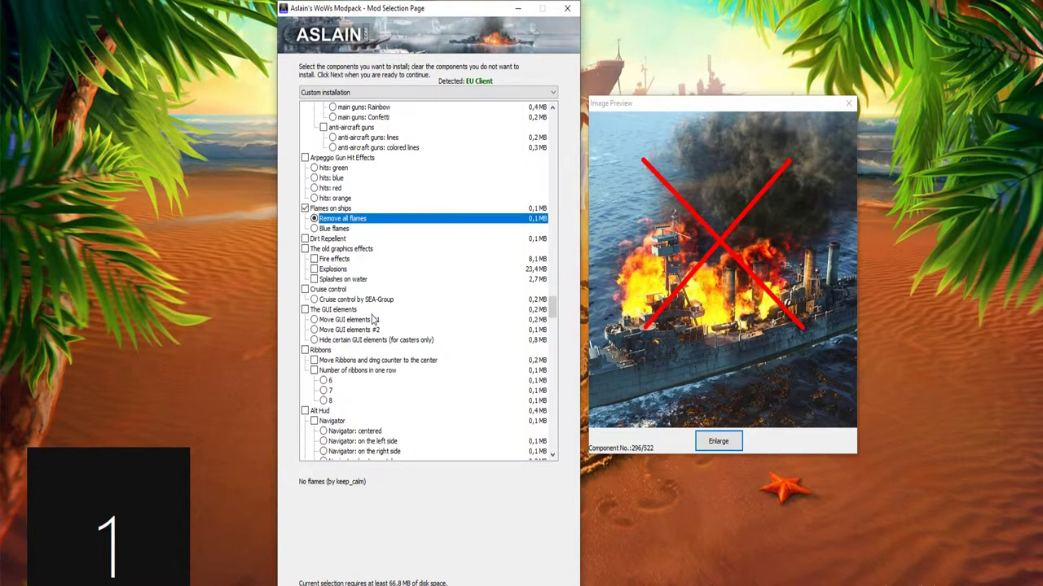
Preview Move GUI elements #1, leaving The GUI elements group disabled
scroll(372, 319, "down", 1)
left_click(371, 287)
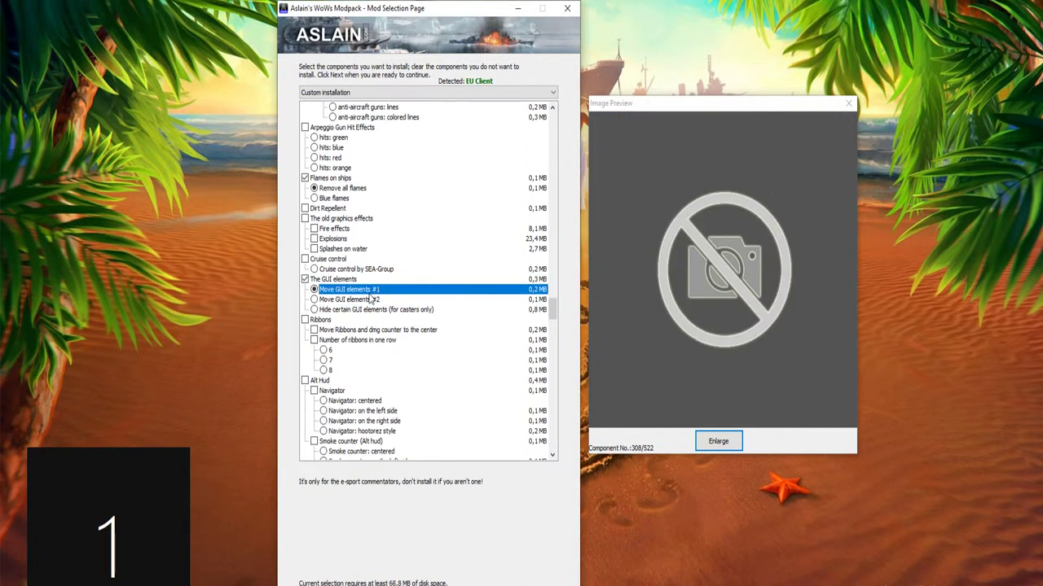
left_click(369, 282)
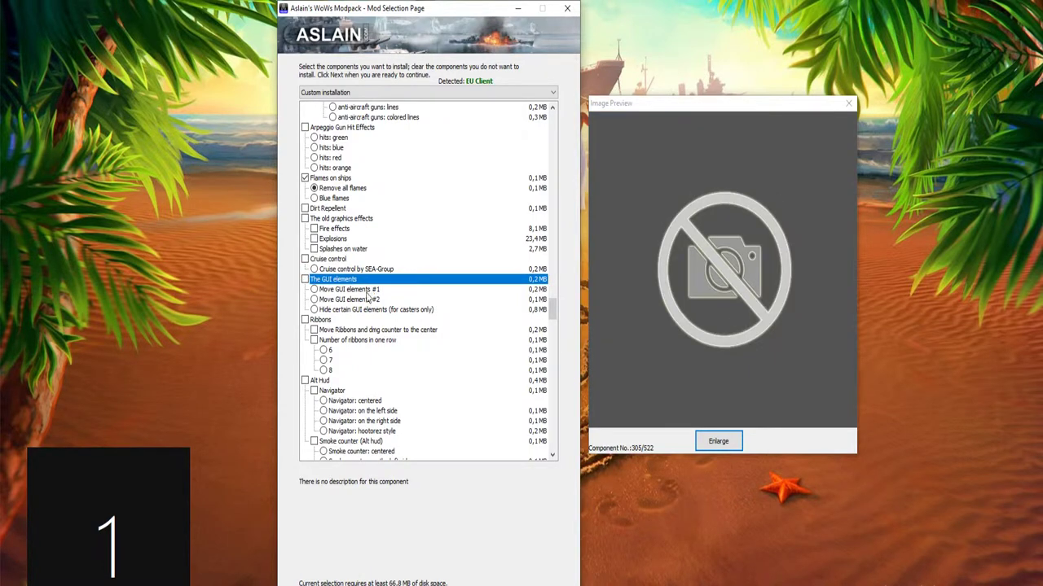
Preview Cruise control by SEA-Group and the old graphics effects such as Splashes on water, leaving both groups disabled
left_click(378, 271)
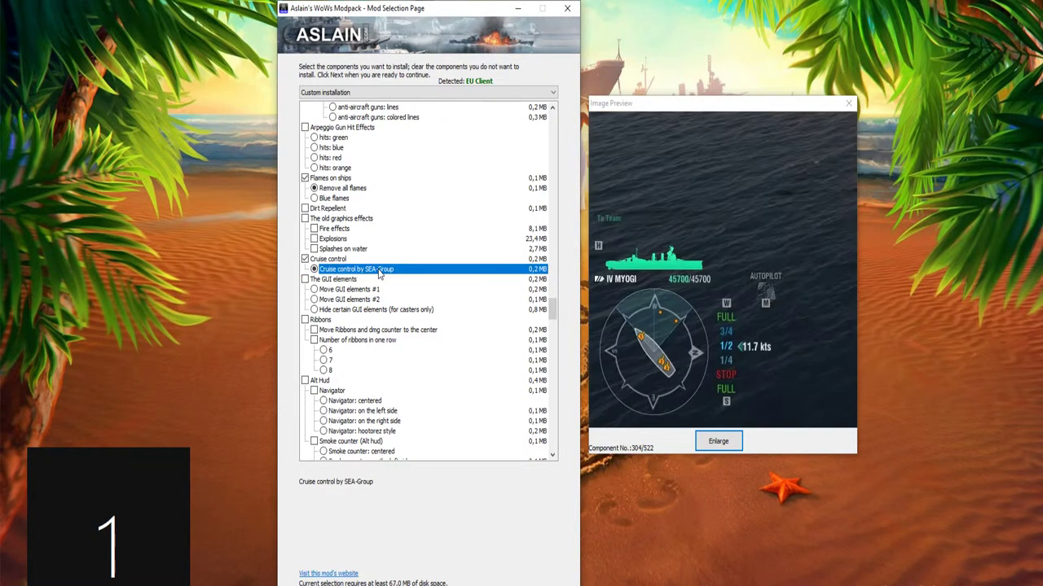
left_click(345, 249)
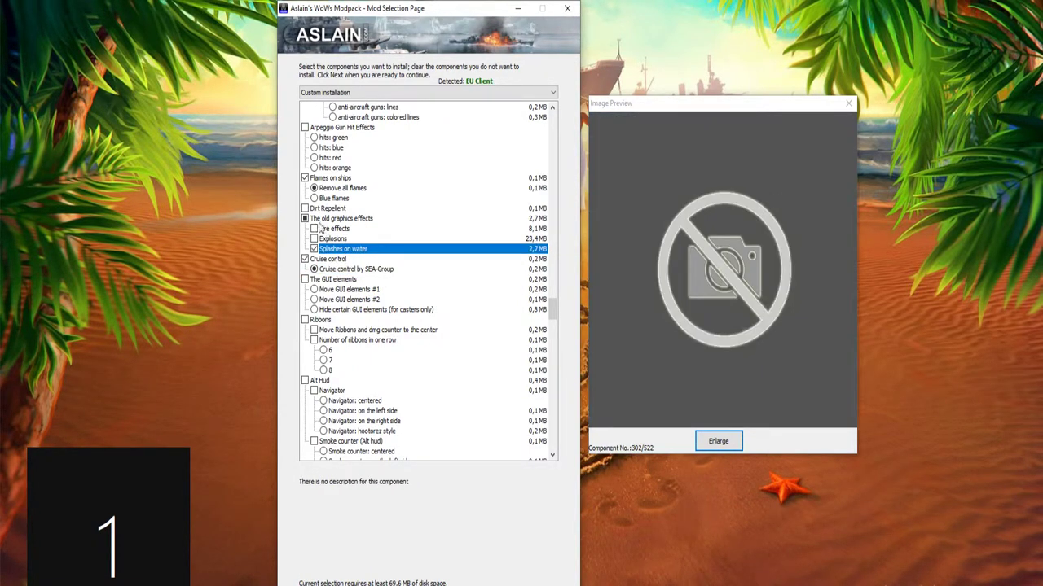
left_click(320, 221)
left_click(315, 229)
left_click(314, 239)
left_click(305, 259)
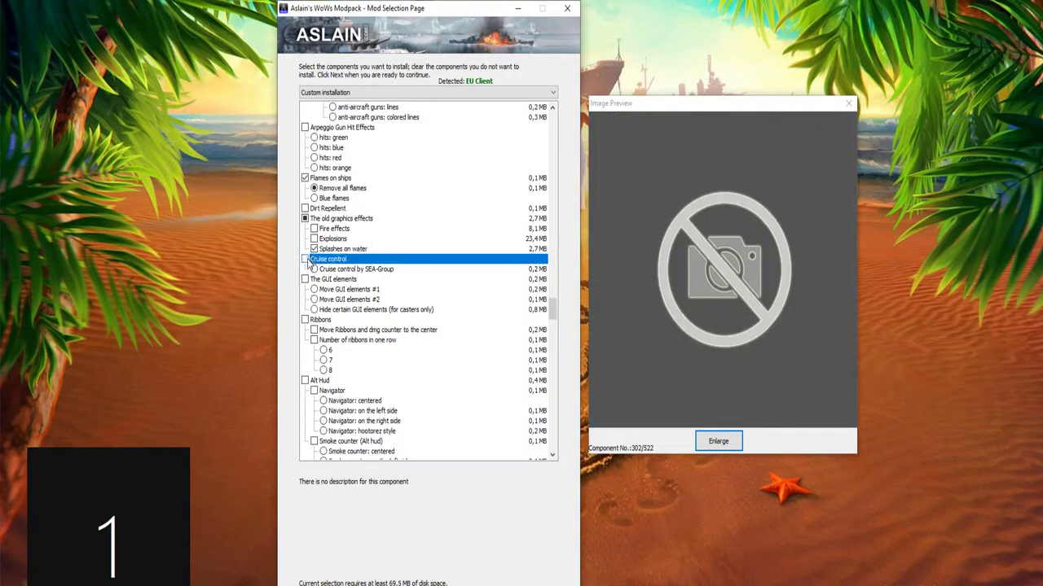
left_click(304, 219)
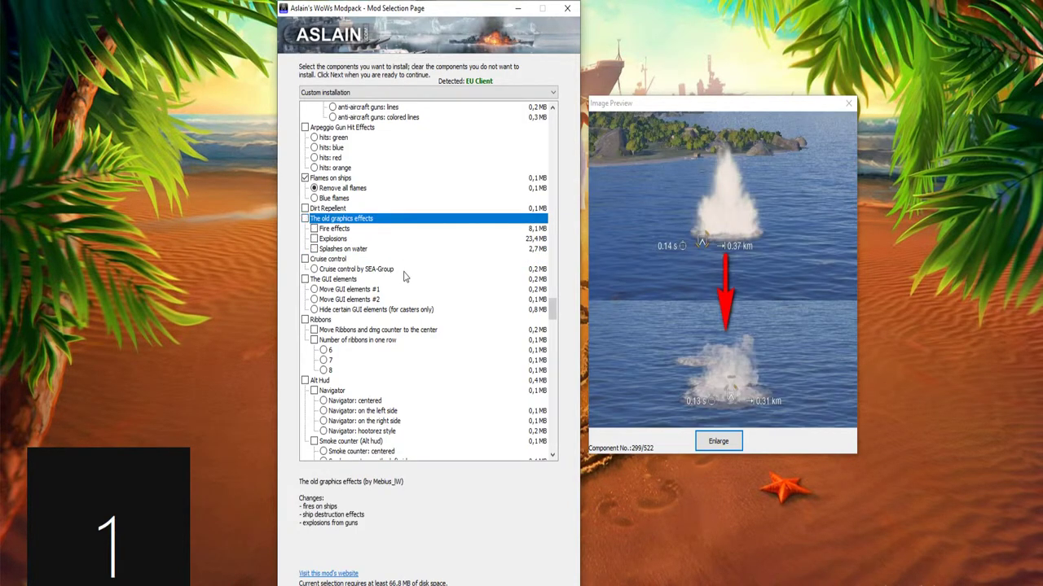
Enable Move Ribbons and dmg counter to the center, and try 7 and 6 for Number of ribbons in one row
scroll(427, 364, "down", 1)
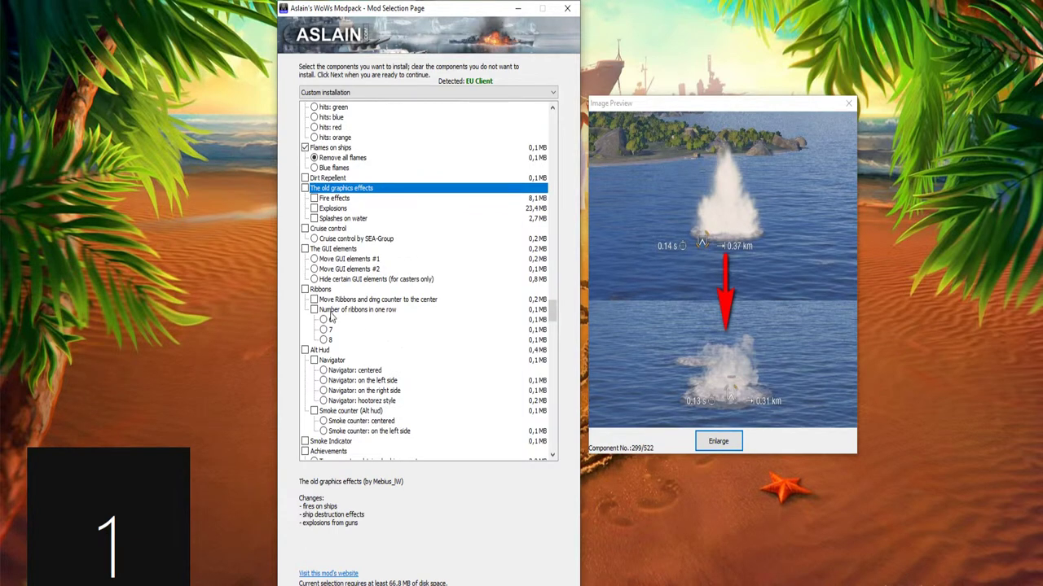
scroll(330, 317, "down", 1)
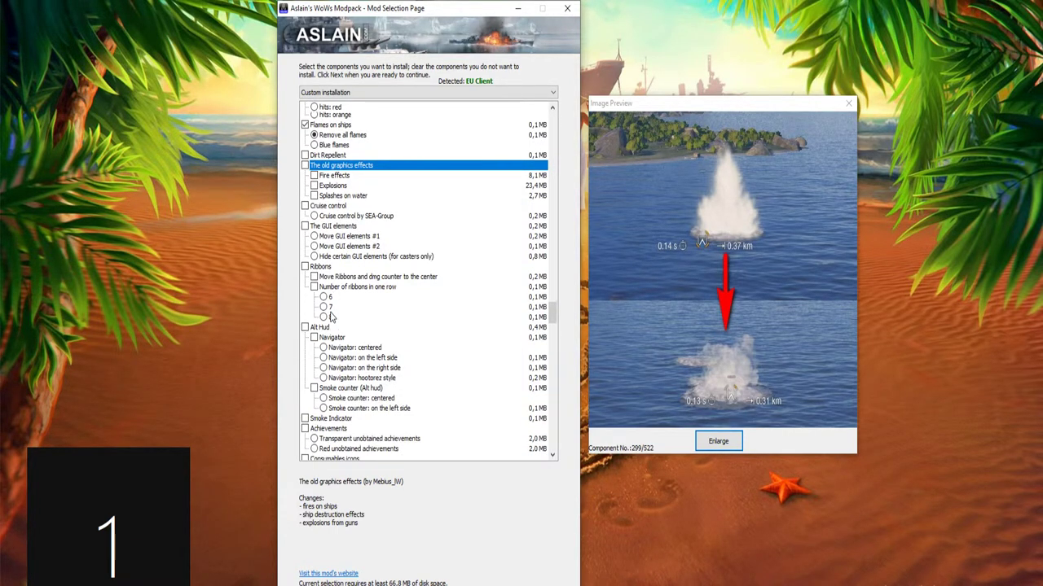
scroll(330, 318, "down", 1)
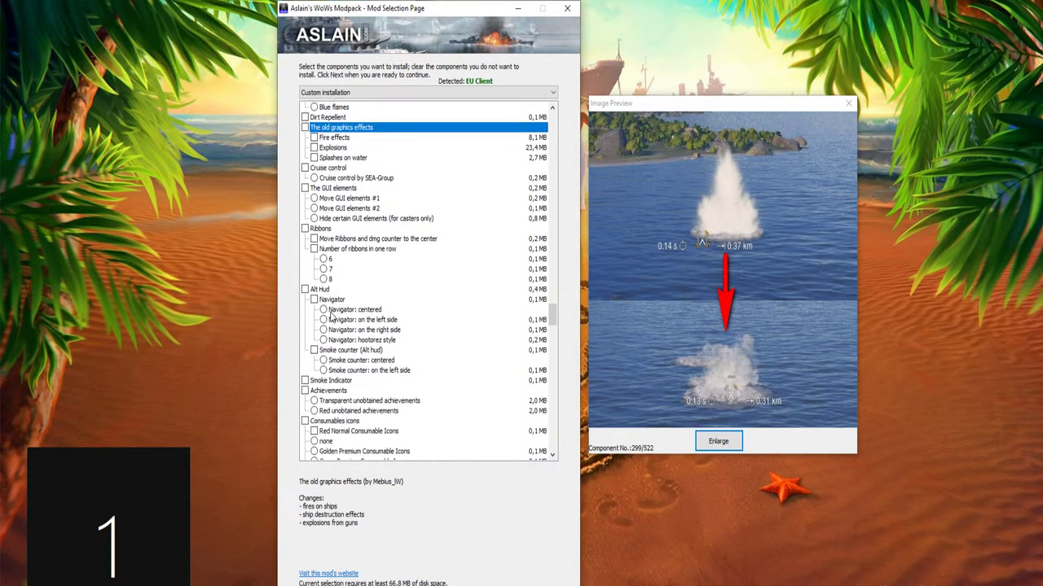
left_click(391, 238)
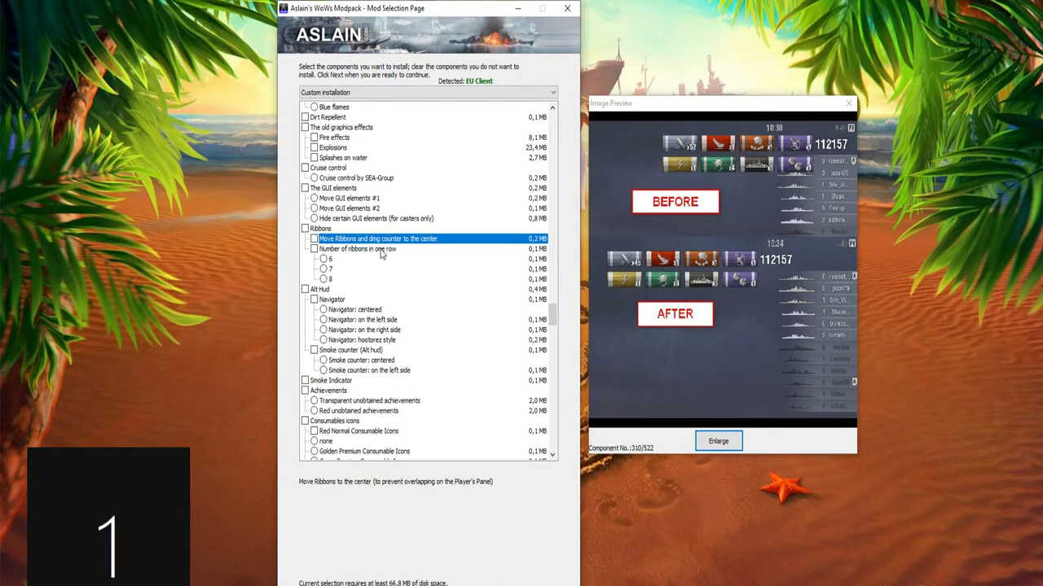
left_click(380, 249)
left_click(368, 269)
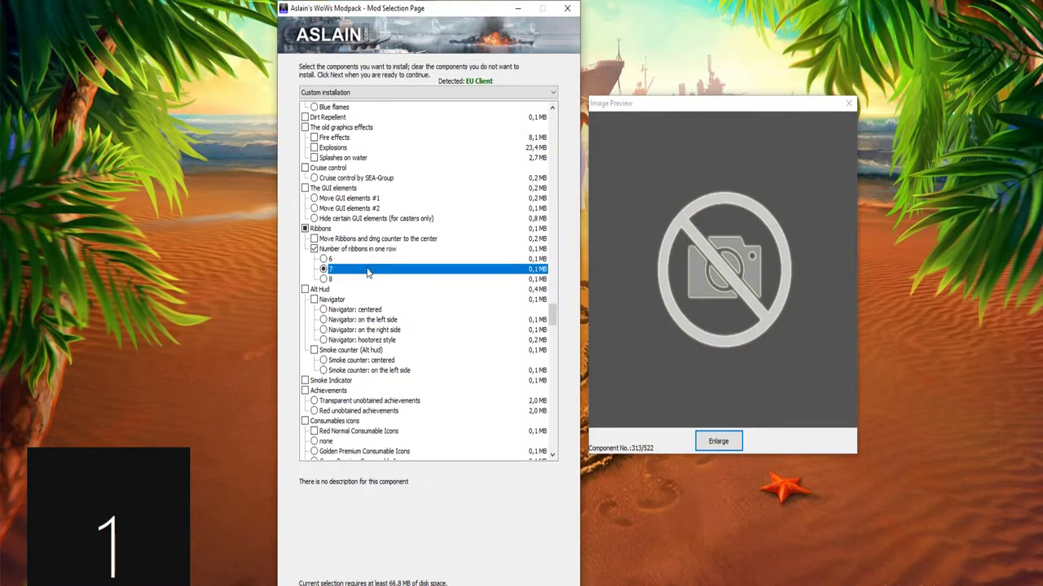
left_click(370, 259)
left_click(373, 239)
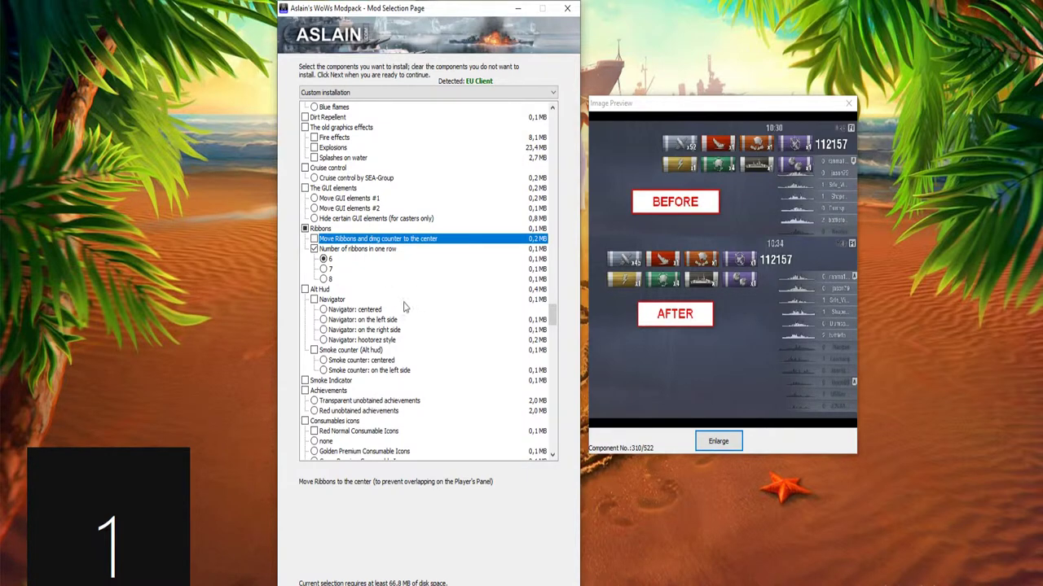
scroll(382, 298, "down", 1)
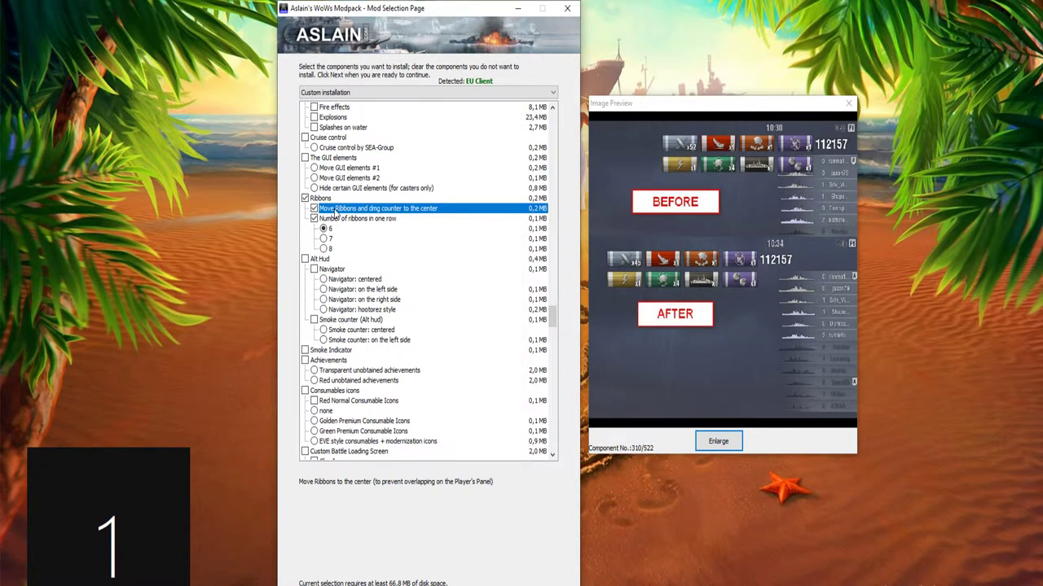
Try 8 ribbons in one row, and disable Number of ribbons in one row
left_click(338, 220)
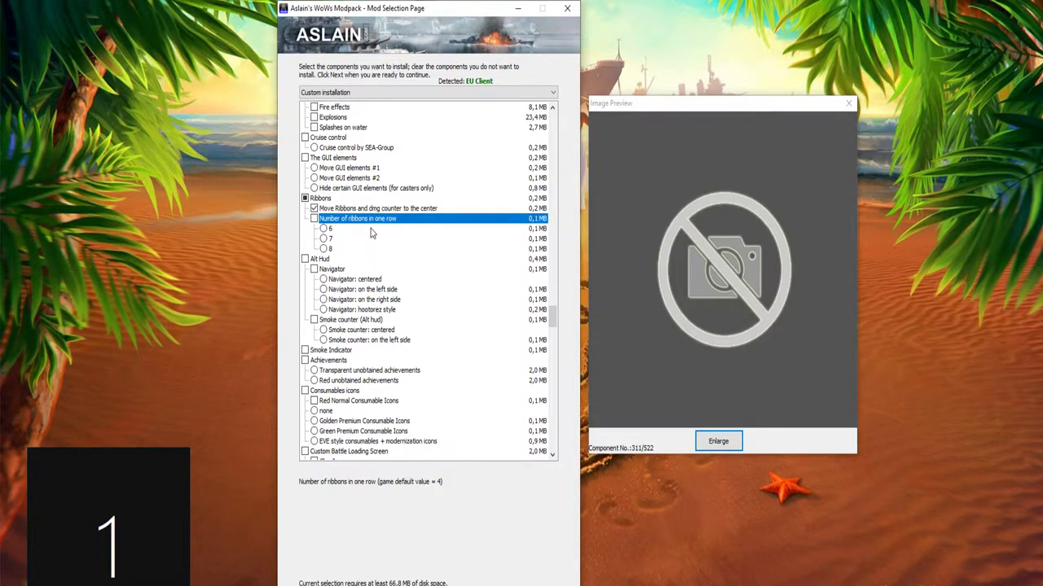
left_click(339, 250)
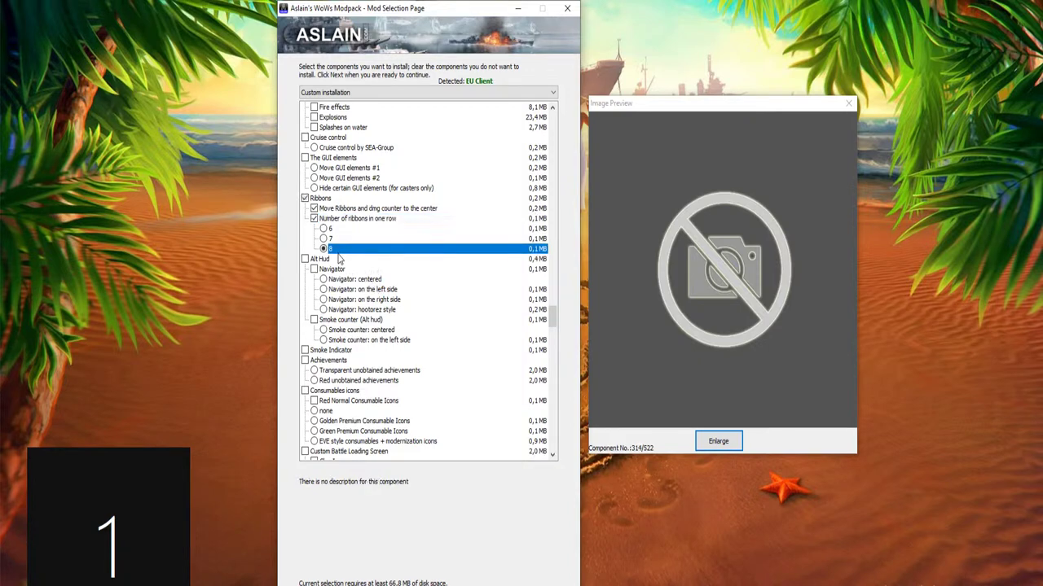
left_click(332, 221)
Enable Alt Hud, compare the Navigator positions and choose Navigator: on the left side, with Smoke counter (Alt hud) disabled
left_click(334, 260)
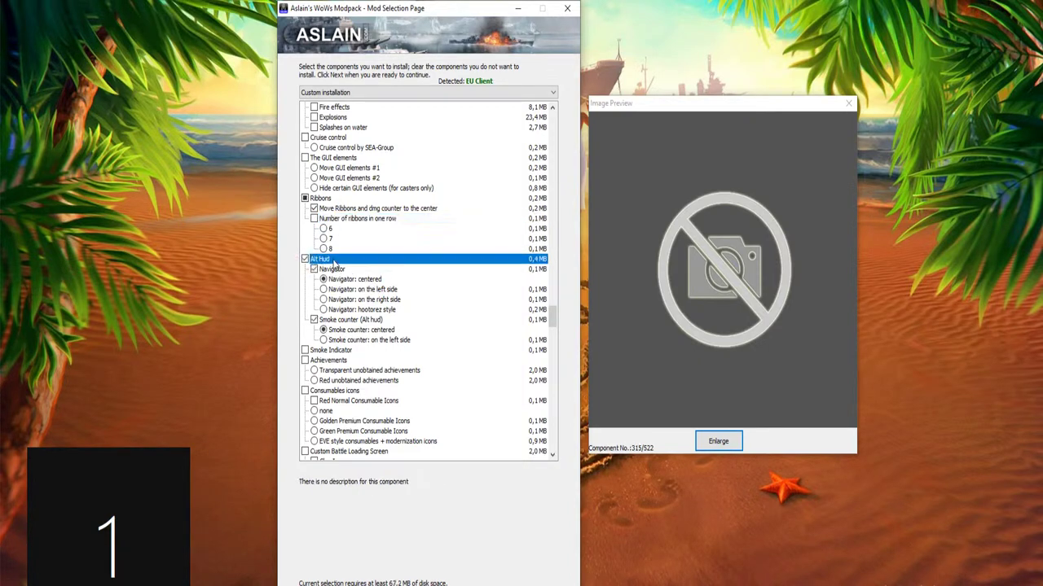
left_click(338, 271)
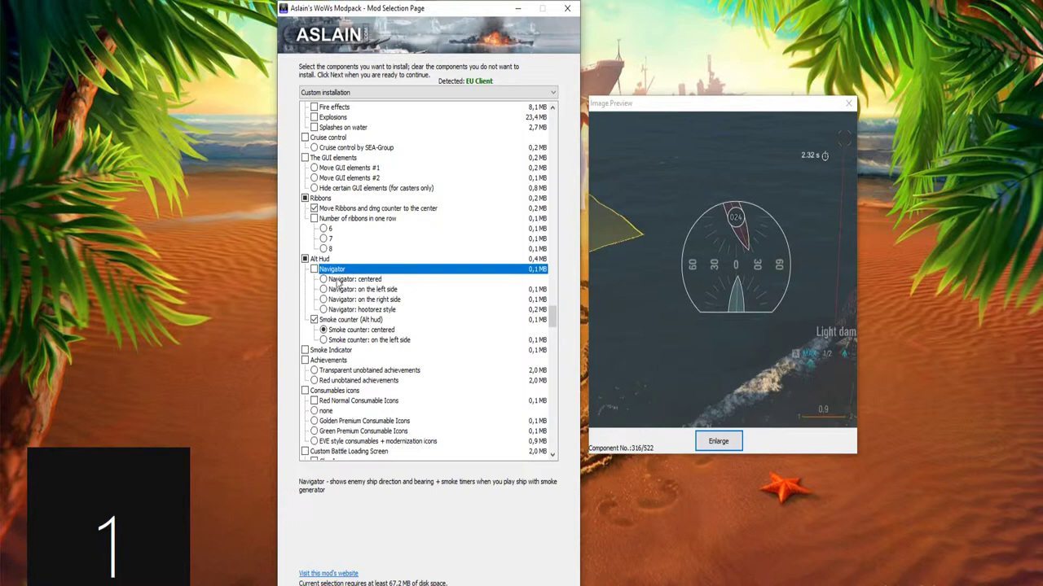
left_click(374, 291)
left_click(376, 301)
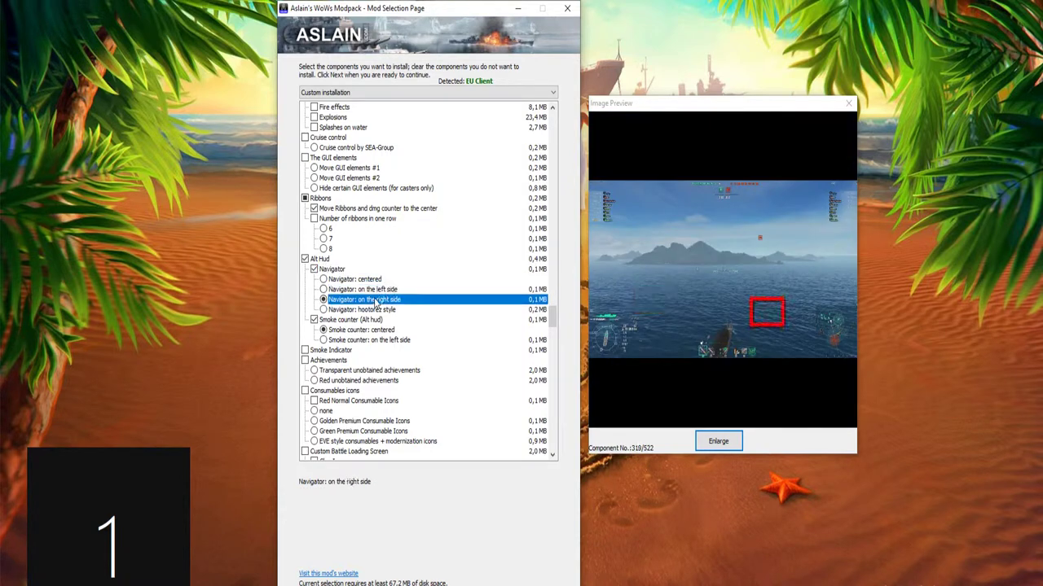
left_click(376, 310)
left_click(375, 280)
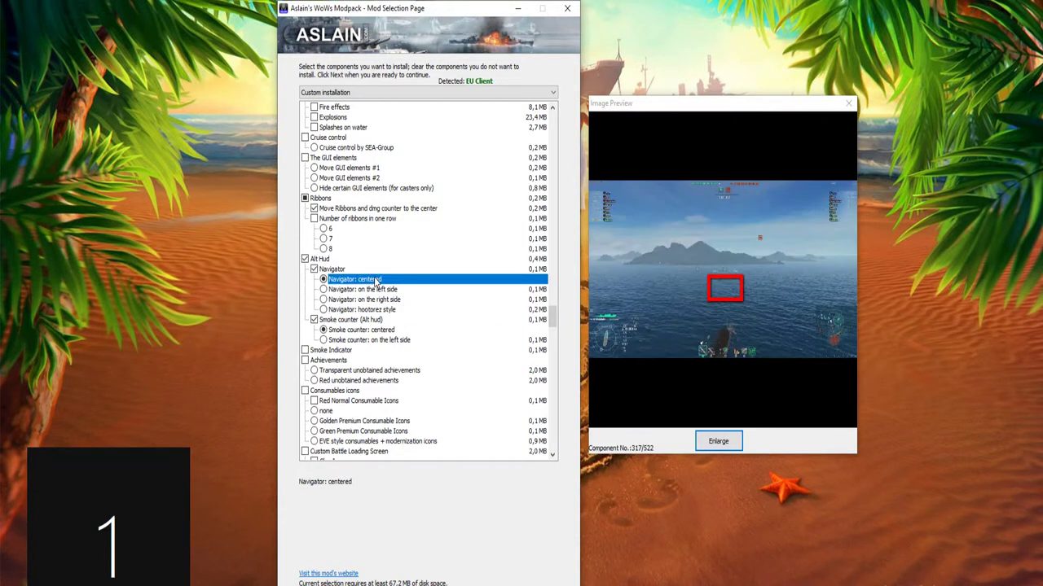
left_click(353, 269)
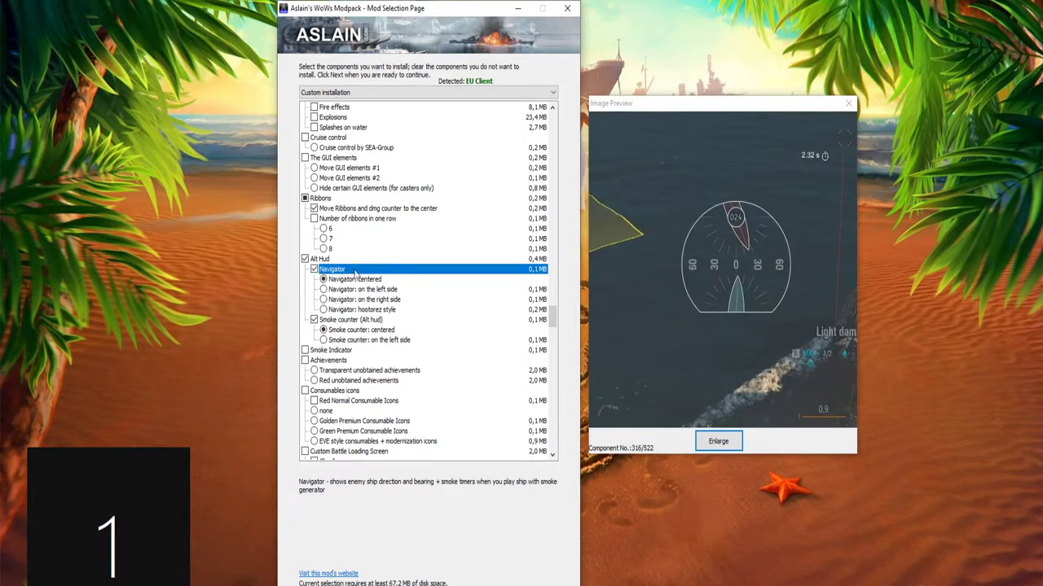
left_click(377, 290)
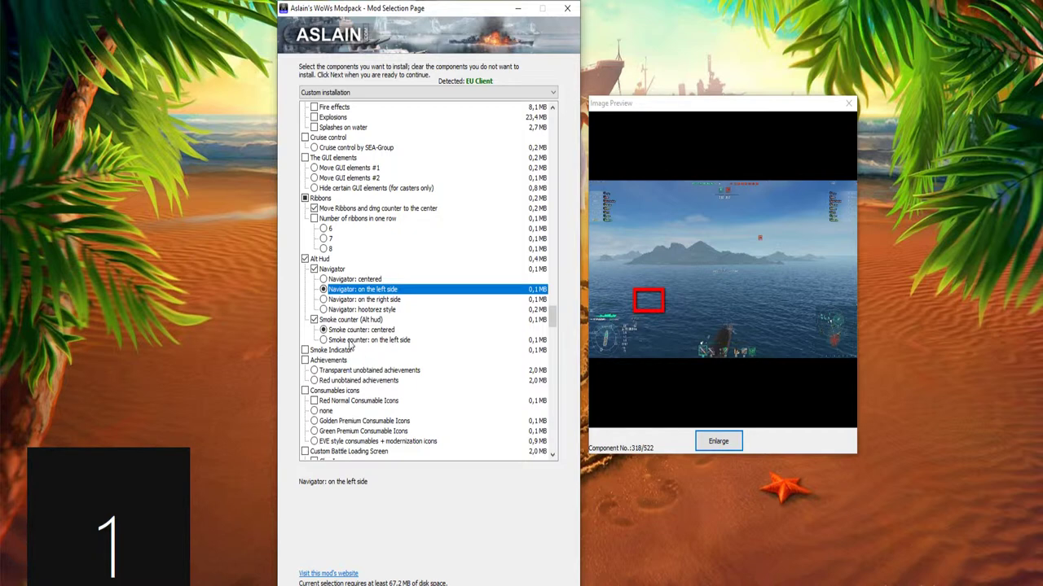
scroll(351, 345, "down", 1)
left_click(343, 292)
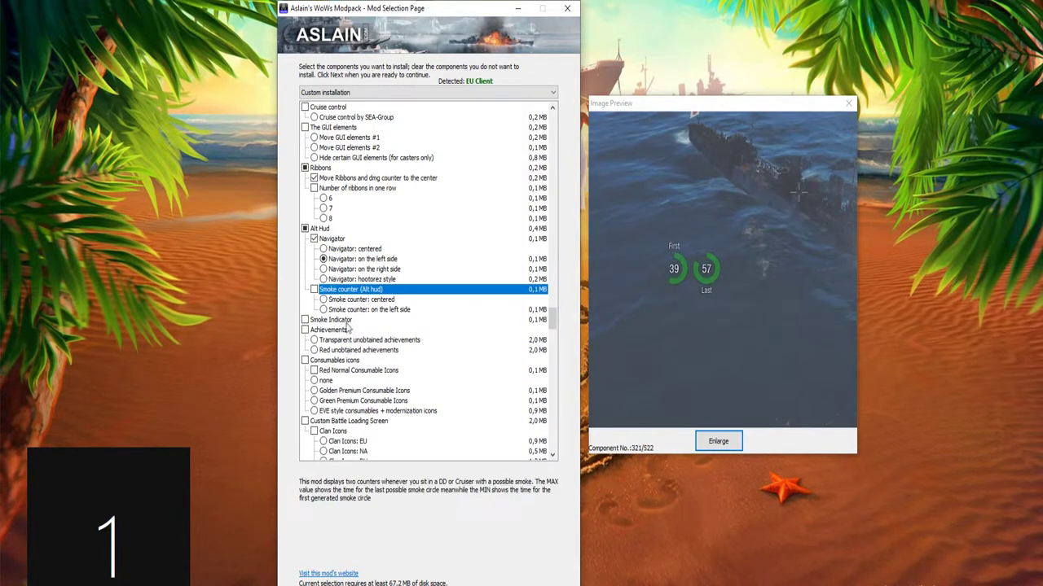
Look through the on-screen battle mods, and preview Remove unwanted texts from the map view and Info Panel (enemy), keeping both enabled
scroll(366, 375, "down", 2)
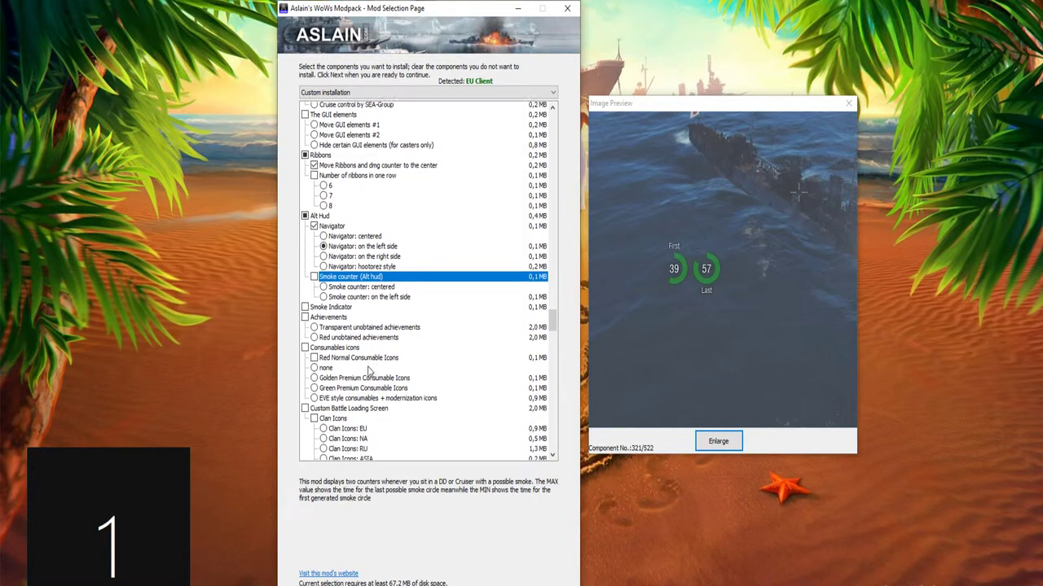
scroll(366, 375, "down", 2)
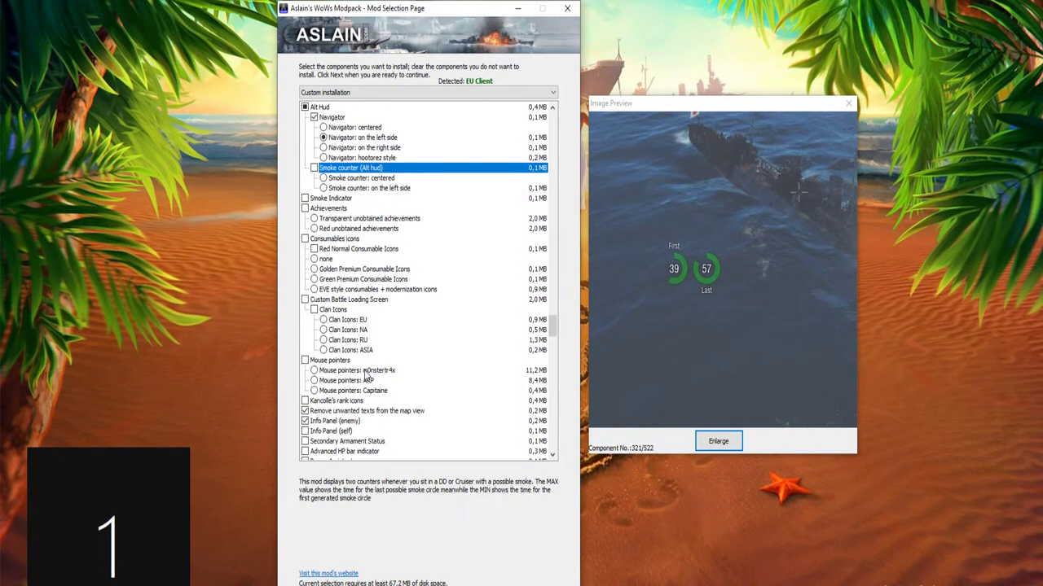
scroll(366, 375, "down", 3)
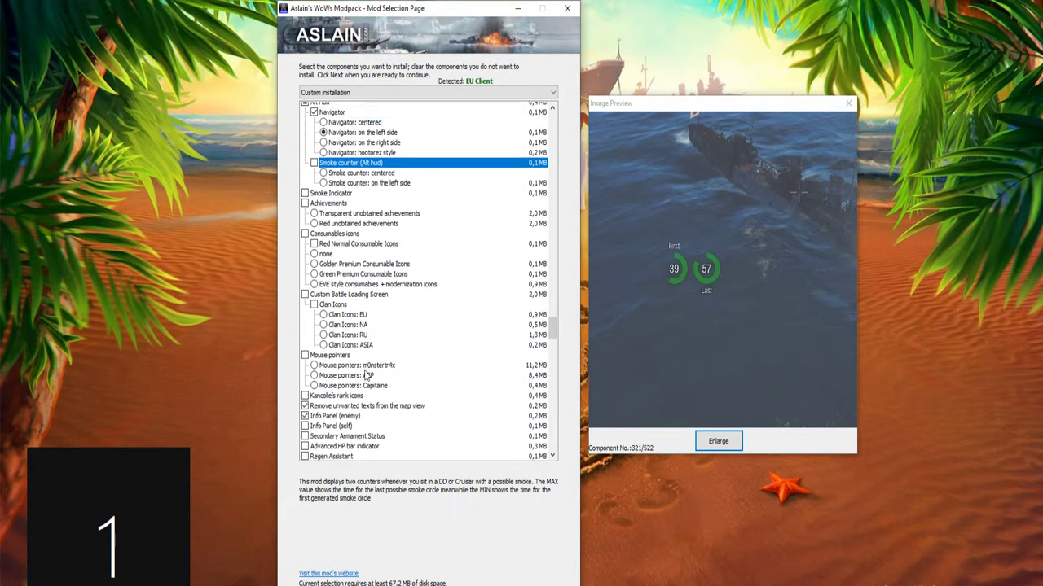
scroll(366, 375, "down", 1)
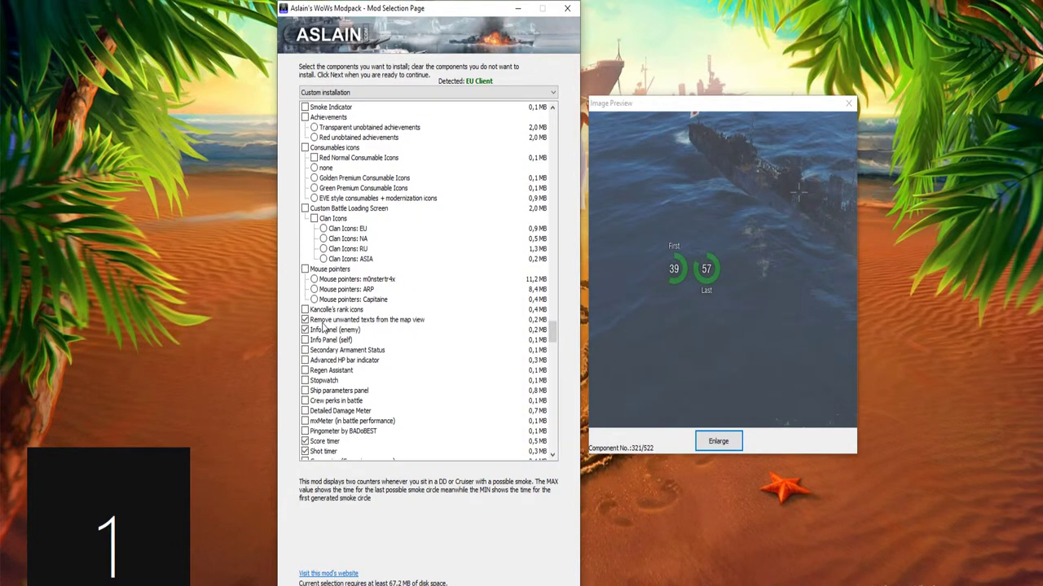
left_click(324, 321)
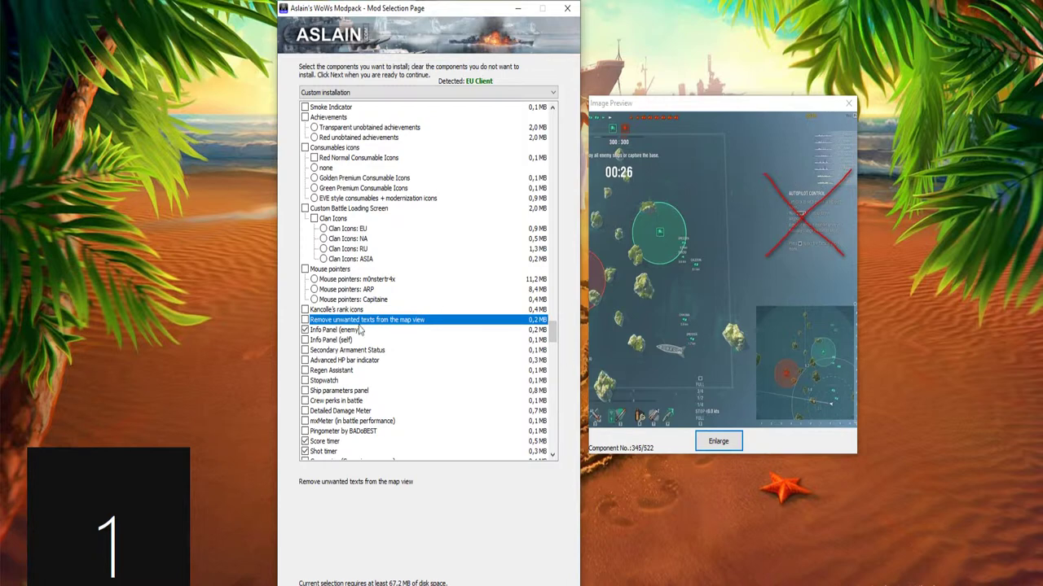
left_click(328, 333)
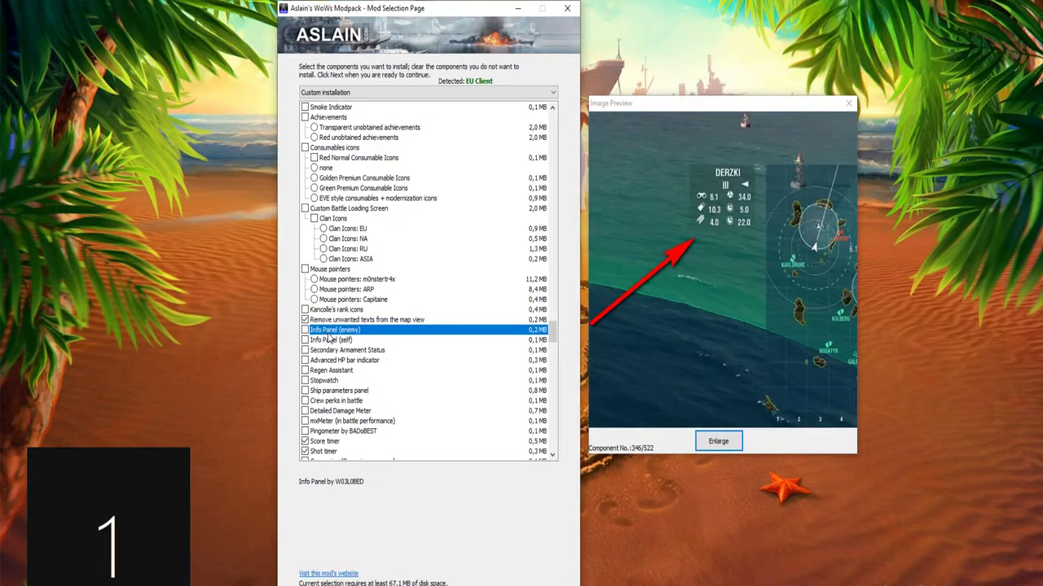
left_click(329, 336)
scroll(361, 351, "down", 1)
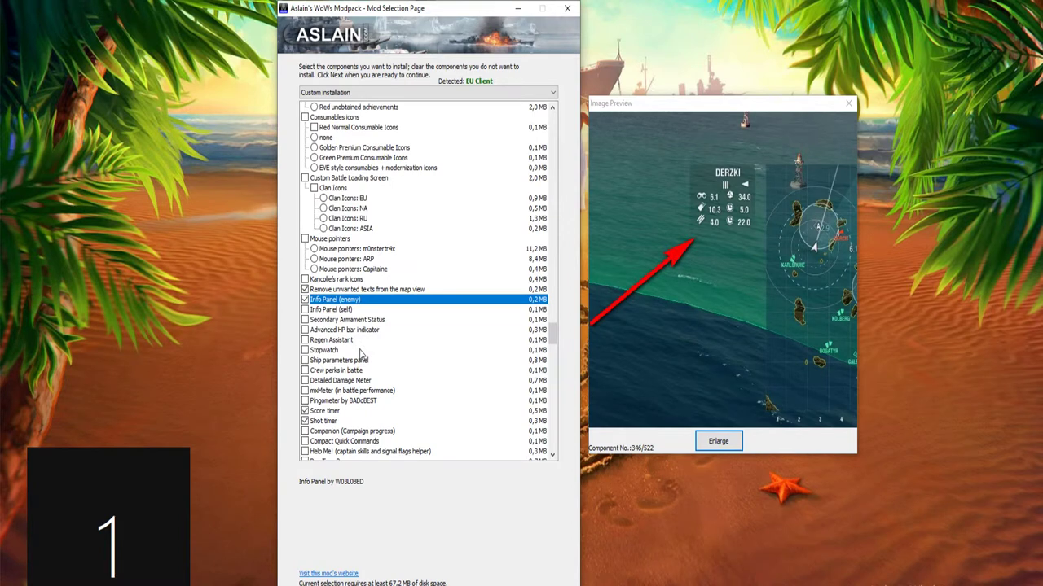
Enable Stopwatch, and preview Detailed Damage Meter and mxMeter (in battle performance), leaving both of these disabled
left_click(343, 351)
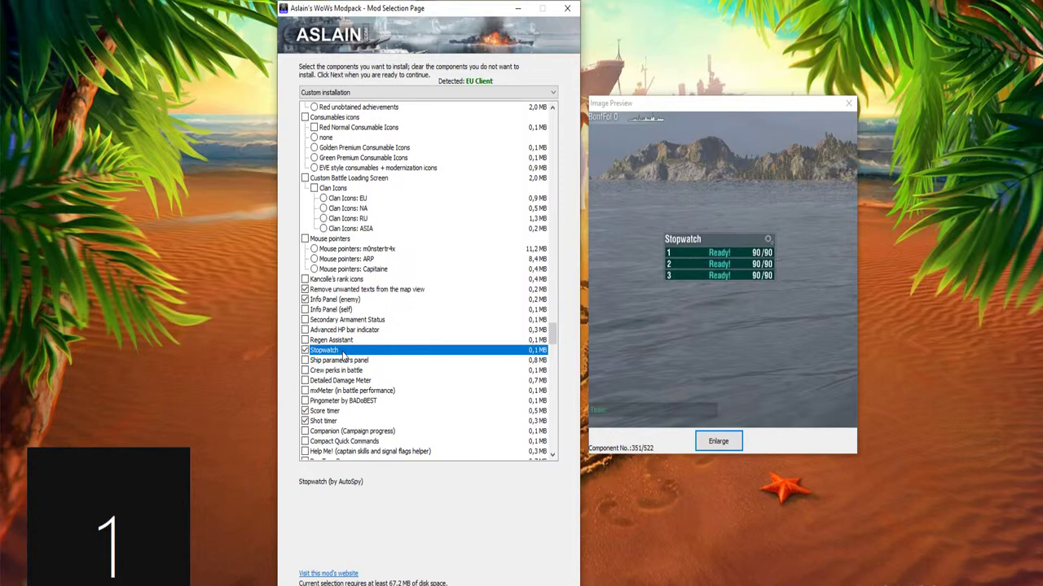
left_click(376, 381)
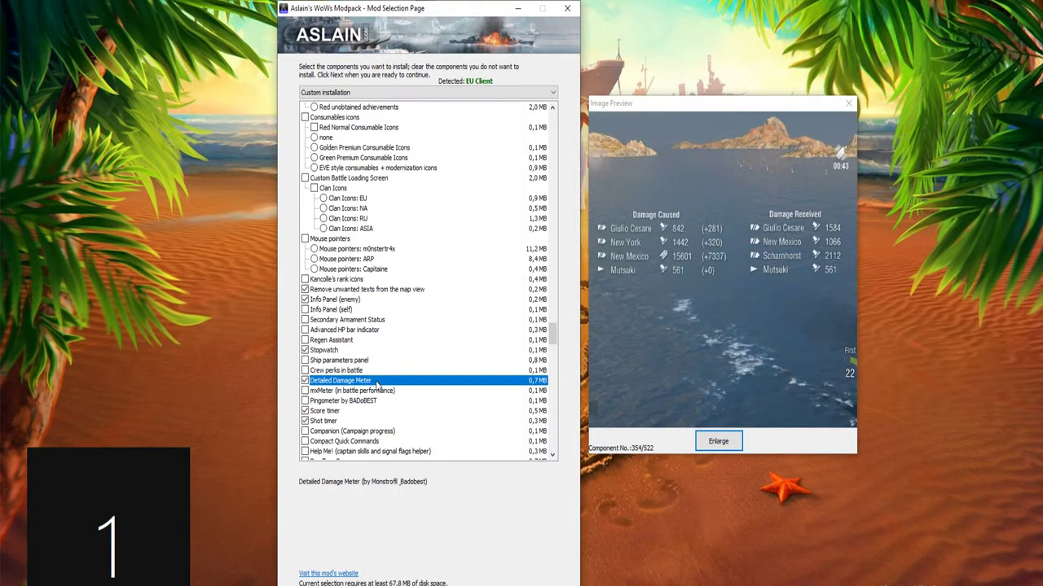
key("space")
key("space")
left_click(387, 391)
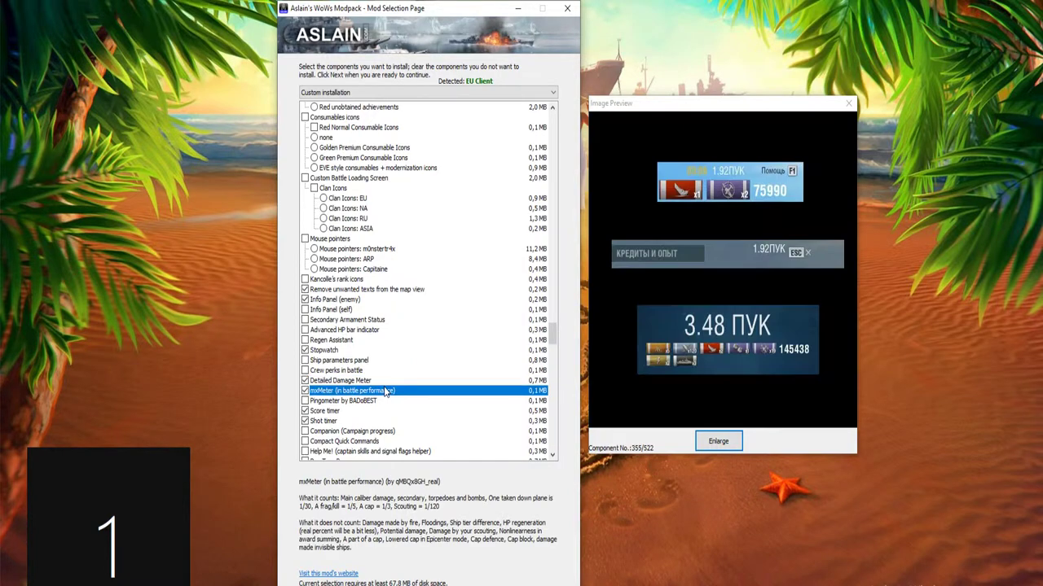
key("space")
key("Up")
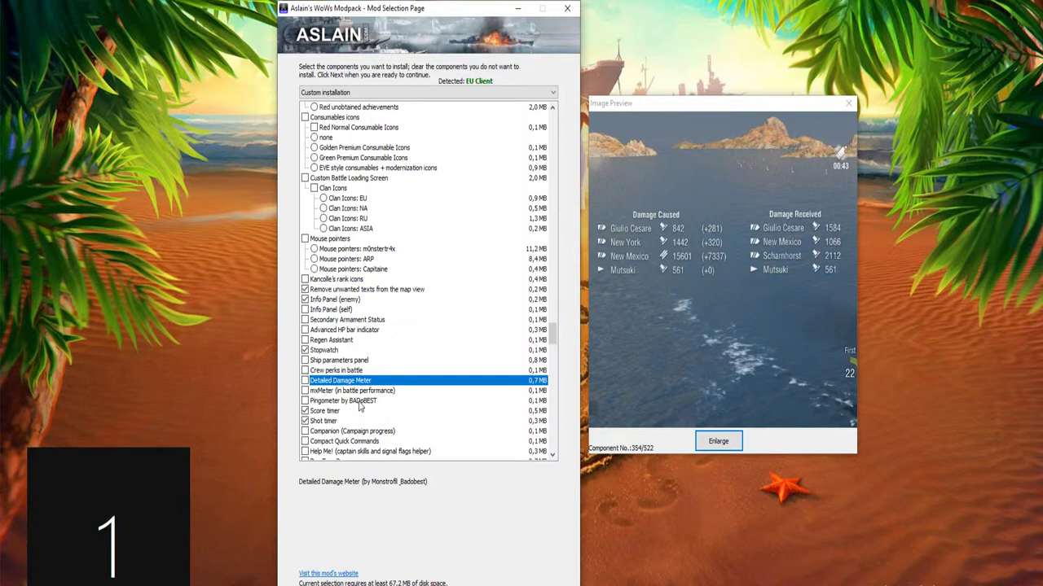
Preview the Score timer mod and keep it enabled
scroll(359, 407, "down", 1)
left_click(335, 381)
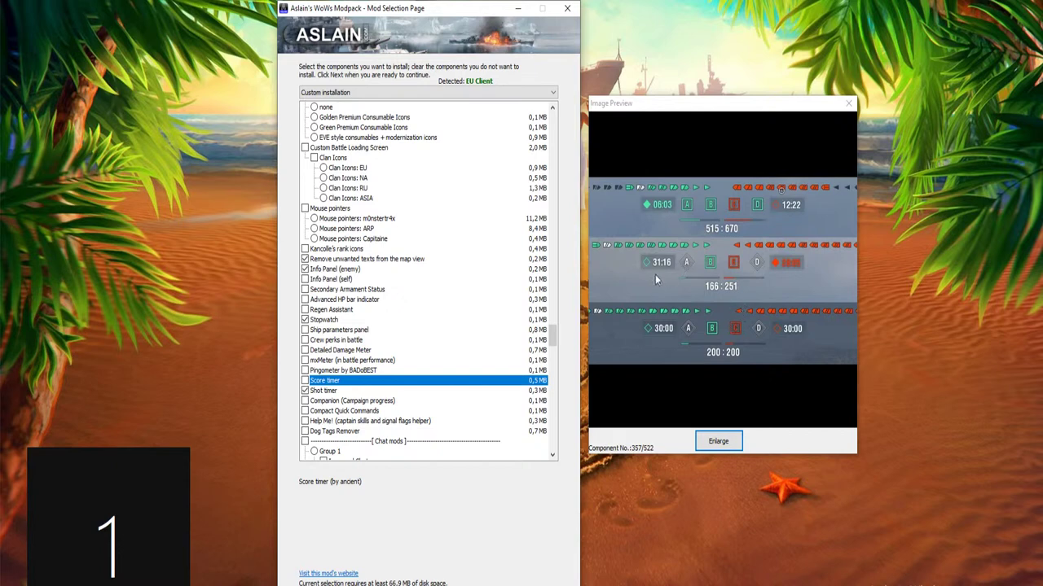
left_click(326, 386)
Compare the two Improved Chat variants in the chat mods and choose Improved Chat by BADoBEST
scroll(362, 387, "down", 4)
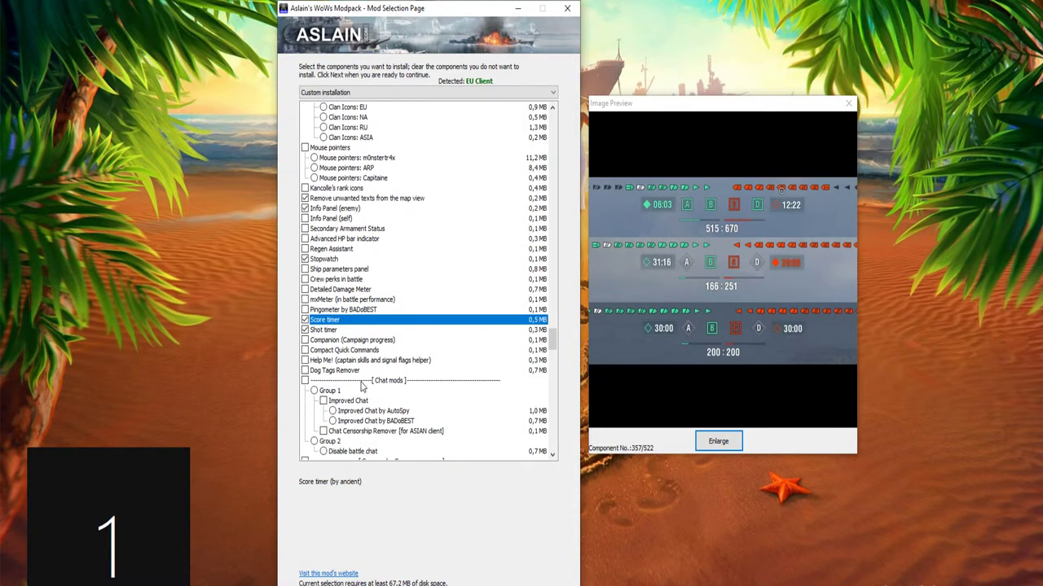
scroll(361, 388, "down", 1)
scroll(362, 388, "down", 3)
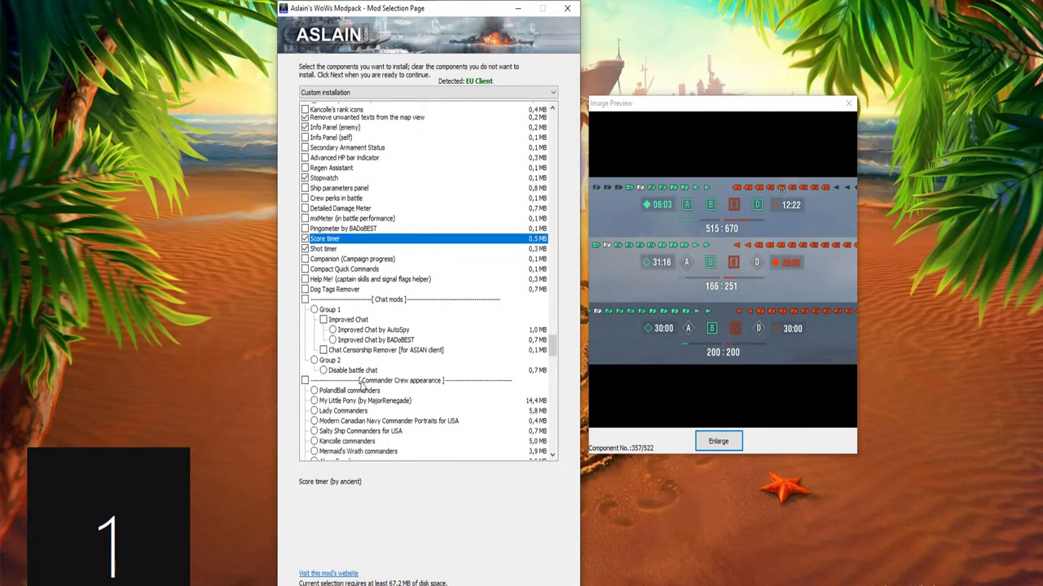
left_click(356, 322)
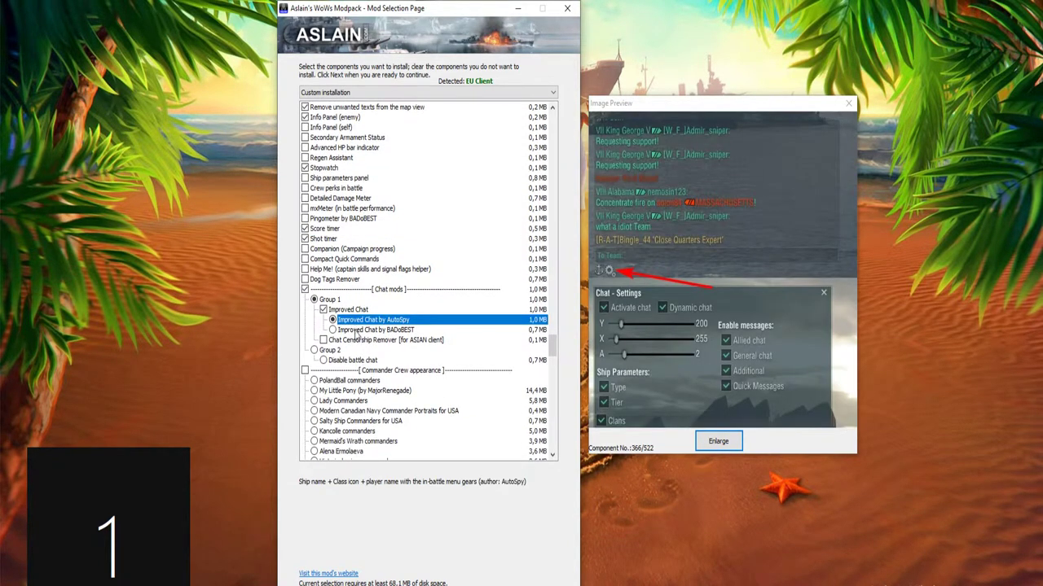
left_click(356, 330)
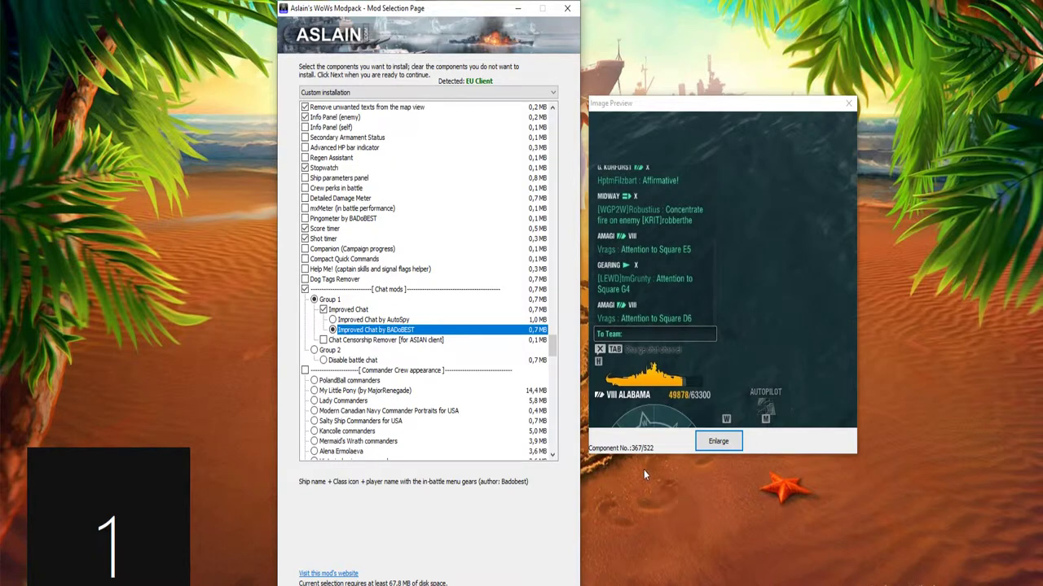
Look through the commander crew appearance, sound, ship skins, text file and map environment mods
scroll(387, 373, "down", 2)
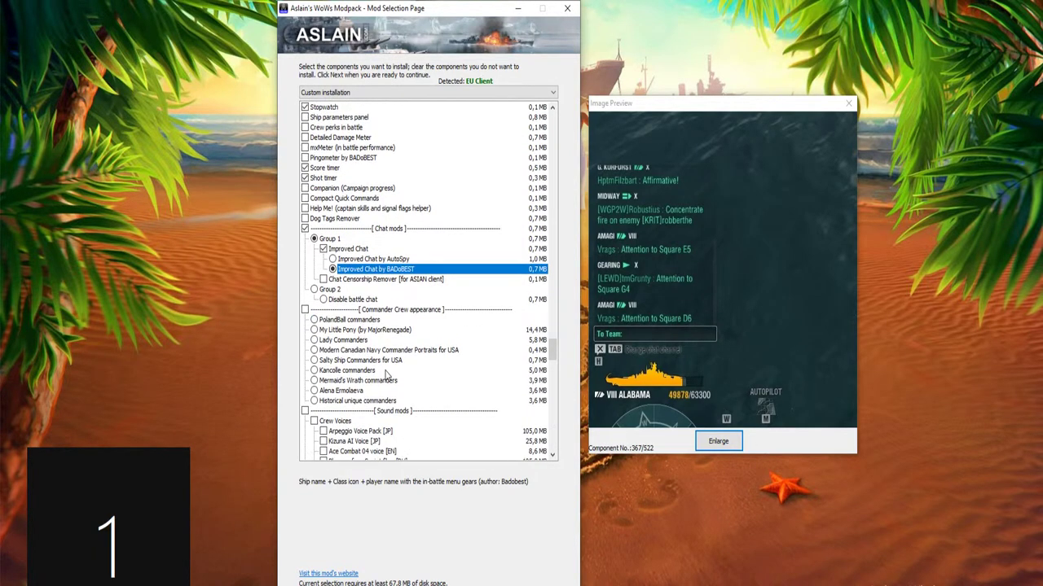
scroll(387, 373, "down", 5)
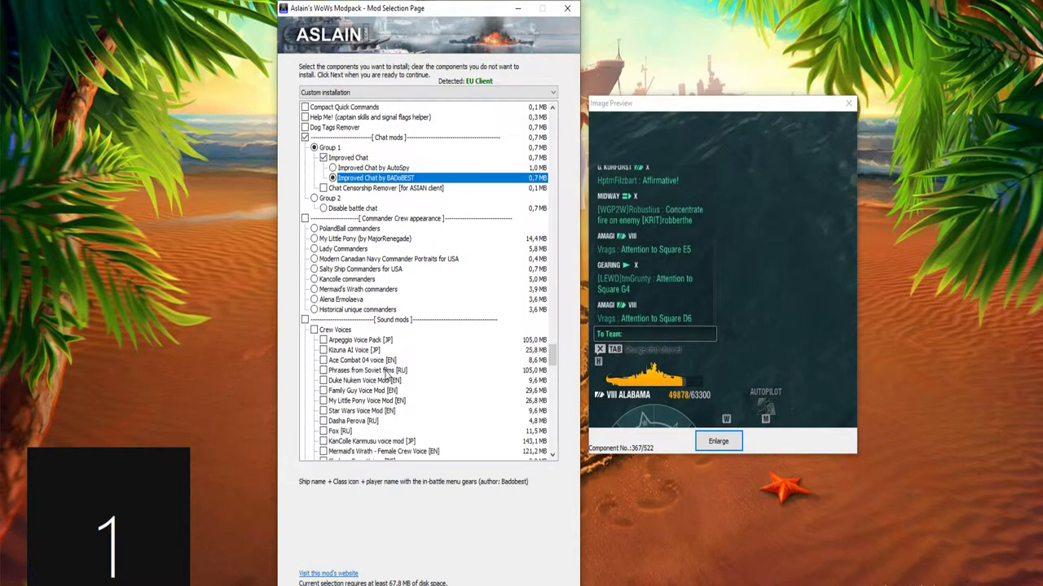
scroll(387, 373, "down", 10)
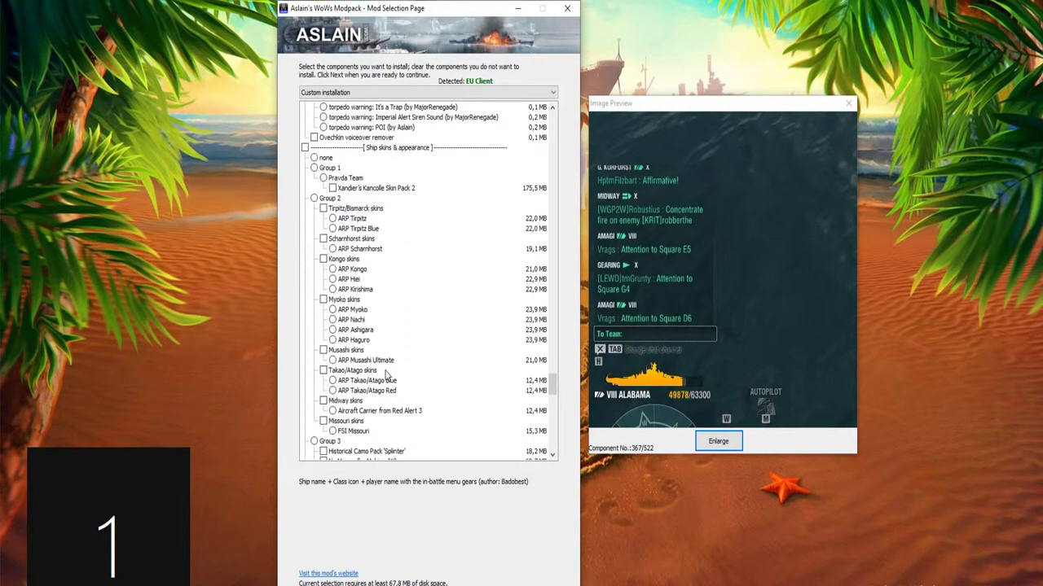
scroll(414, 205, "down", 5)
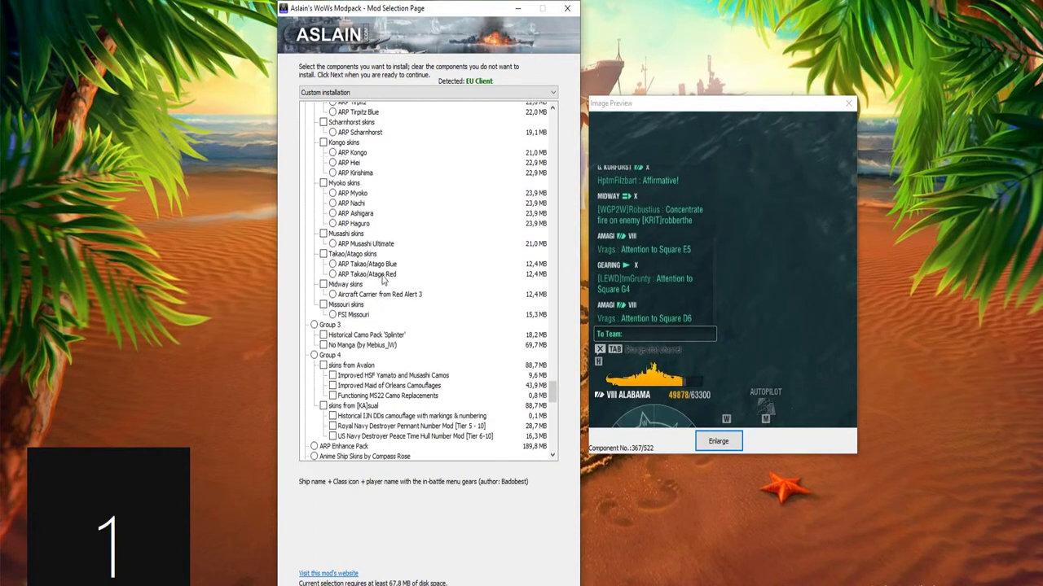
scroll(383, 279, "down", 2)
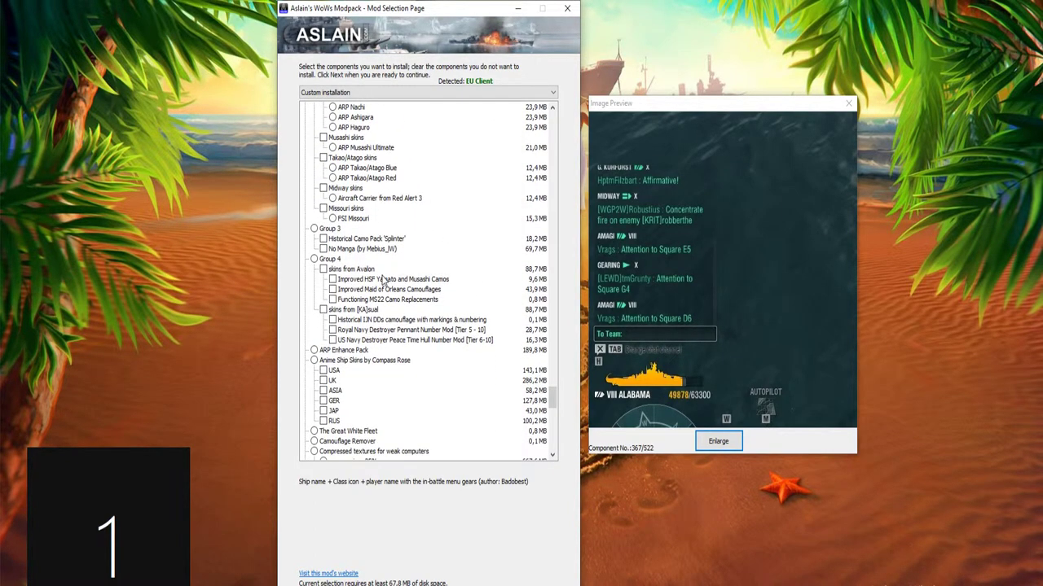
scroll(375, 318, "down", 2)
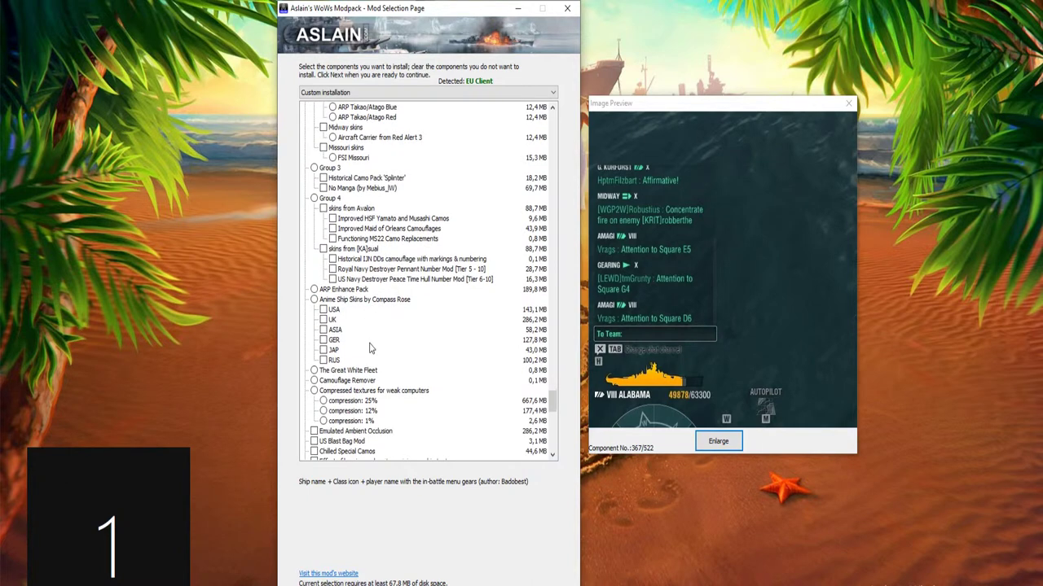
scroll(369, 348, "down", 1)
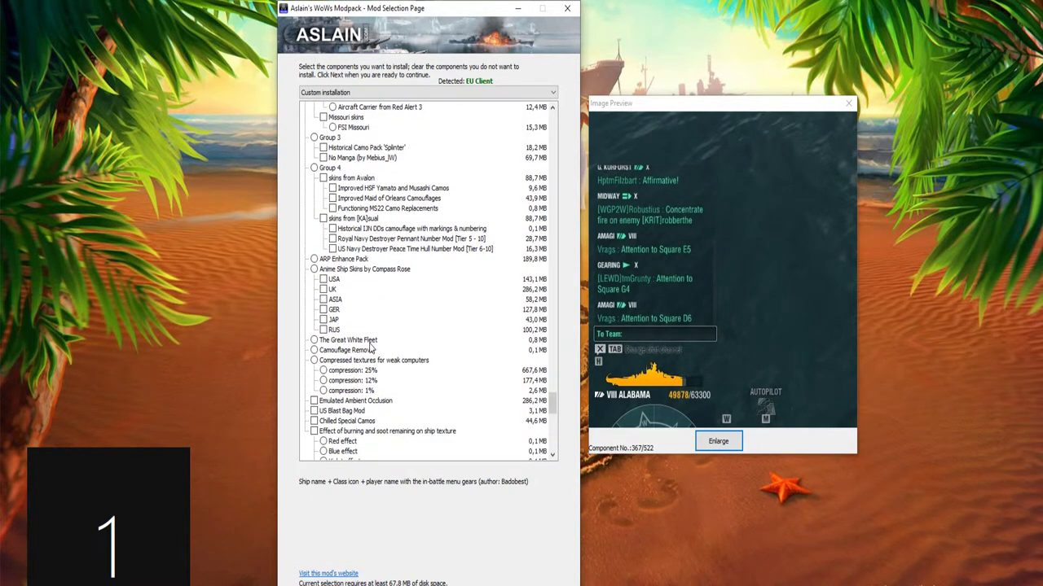
scroll(370, 347, "down", 1)
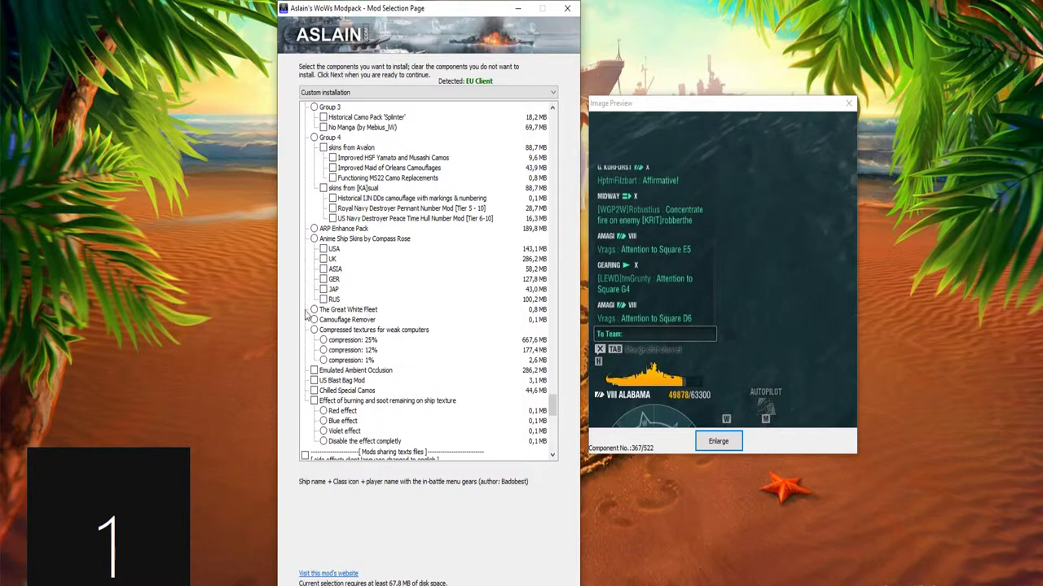
scroll(357, 316, "down", 2)
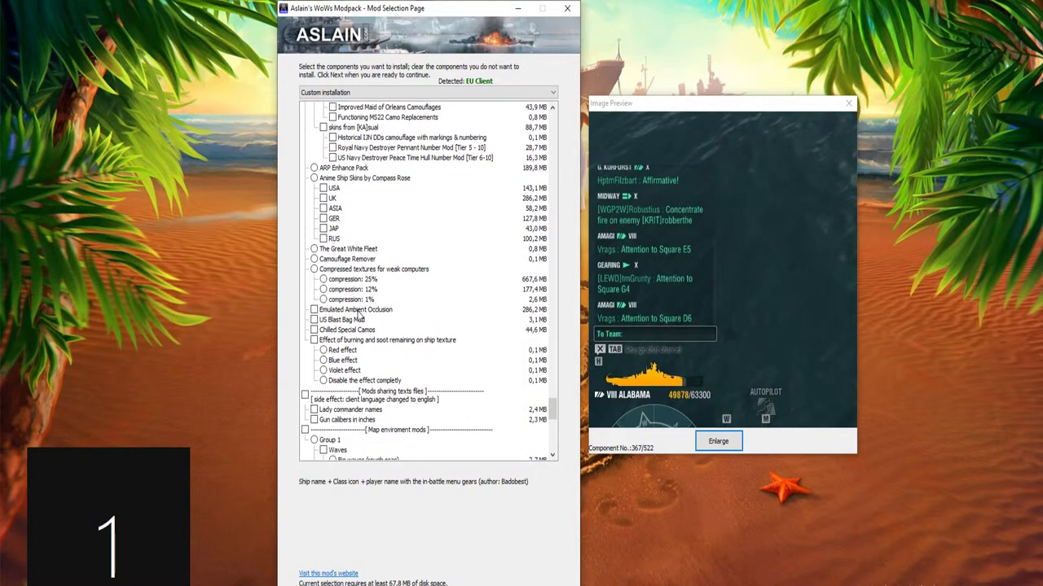
scroll(358, 316, "down", 2)
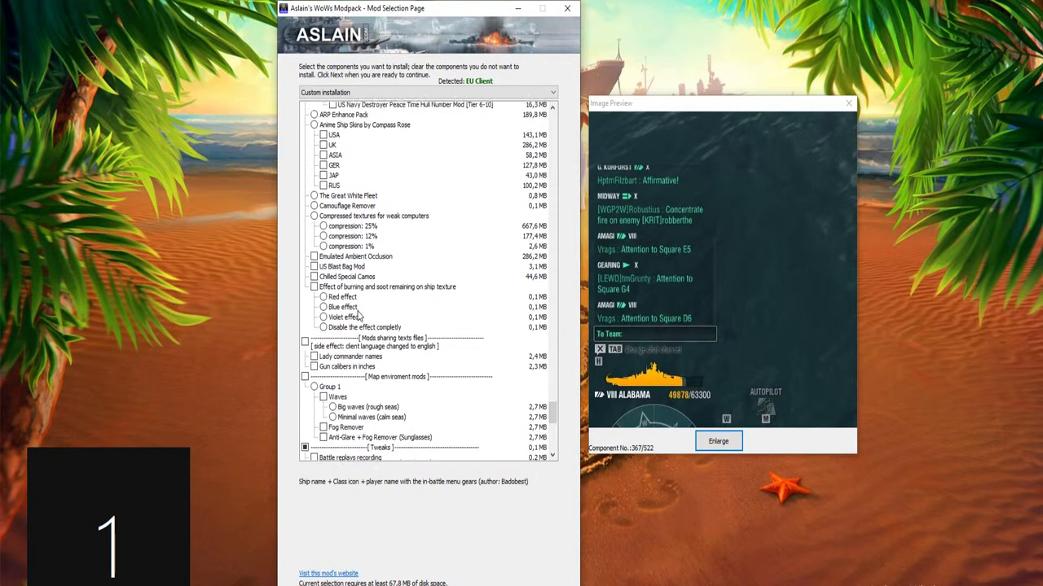
scroll(357, 314, "down", 2)
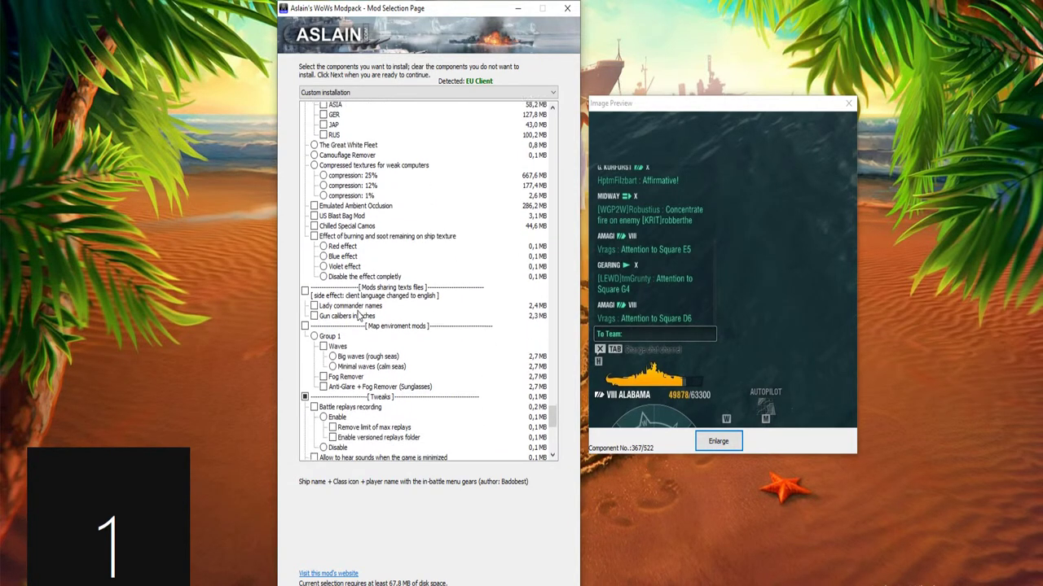
In the tweaks, set Battle replays recording to Disable, and enable hearing sounds while the game is minimized and max level of detail
scroll(357, 316, "down", 3)
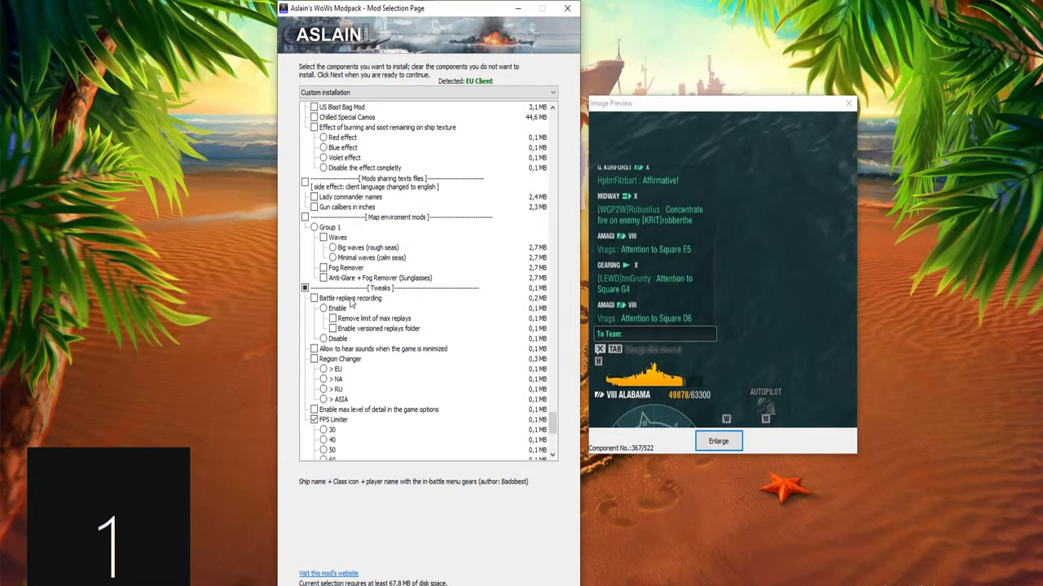
left_click(342, 338)
scroll(344, 342, "down", 2)
scroll(345, 341, "down", 2)
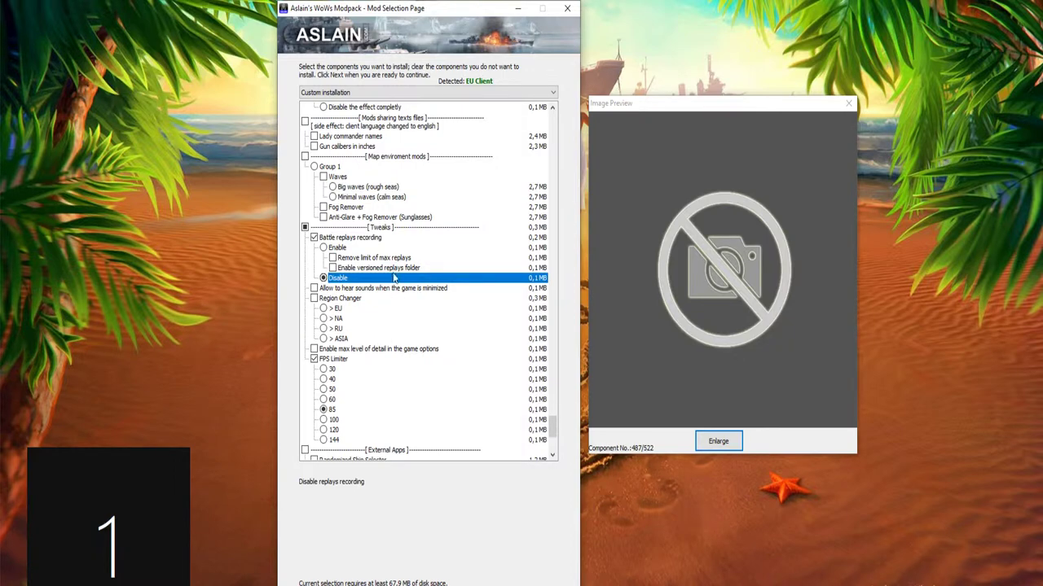
left_click(385, 289)
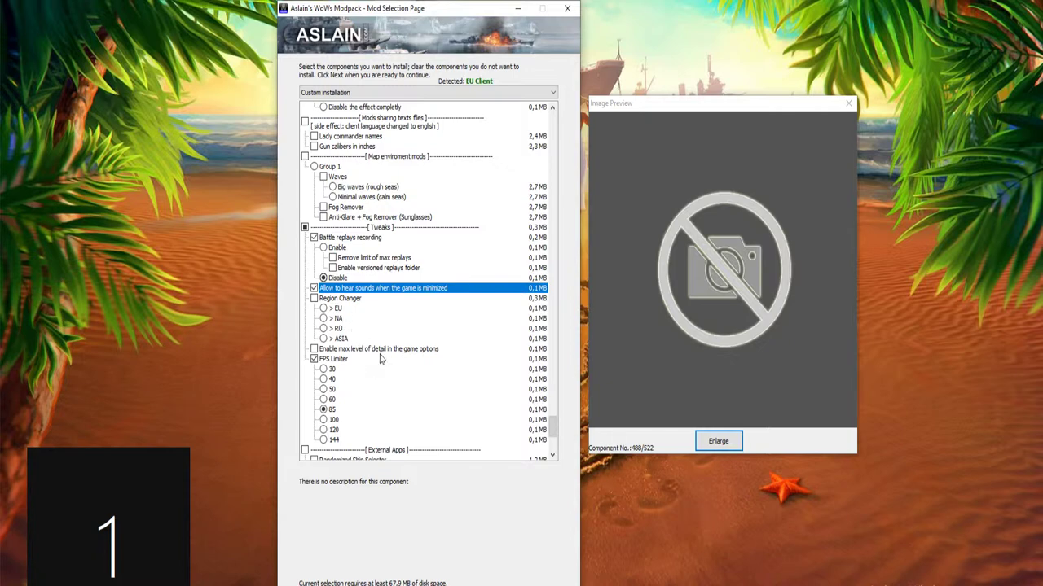
left_click(399, 350)
scroll(364, 401, "down", 3)
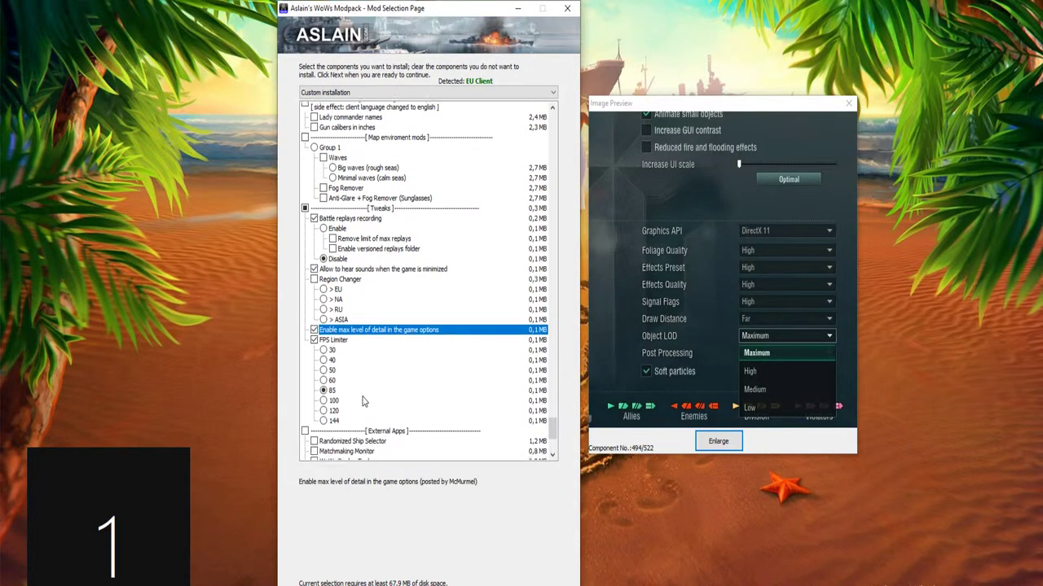
Set the FPS Limiter to 60
left_click(333, 329)
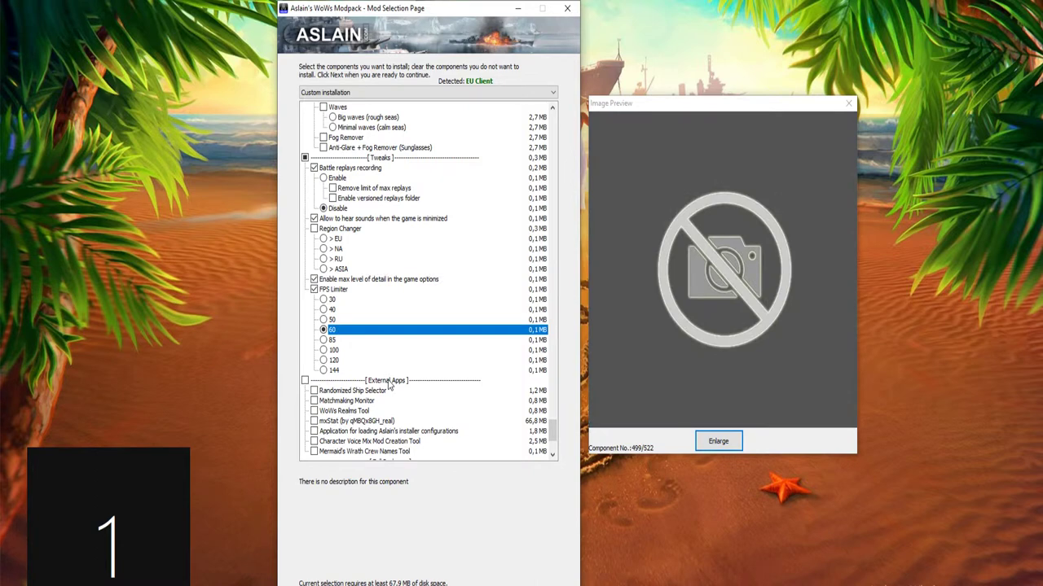
left_click(333, 340)
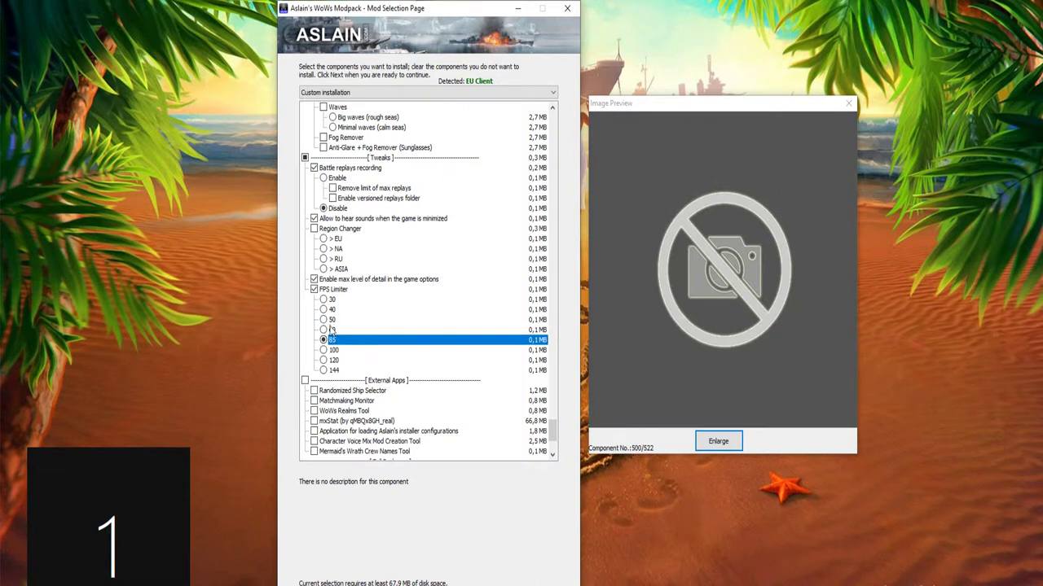
left_click(331, 329)
Accept the mod selection without external apps or full packages, and continue with all three installation options enabled
scroll(401, 397, "down", 2)
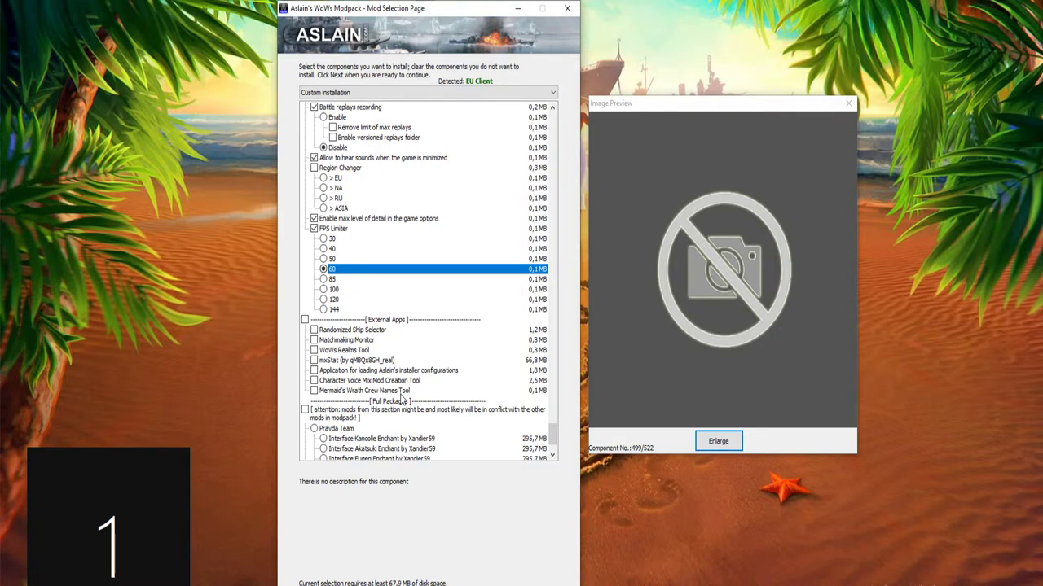
scroll(401, 398, "down", 1)
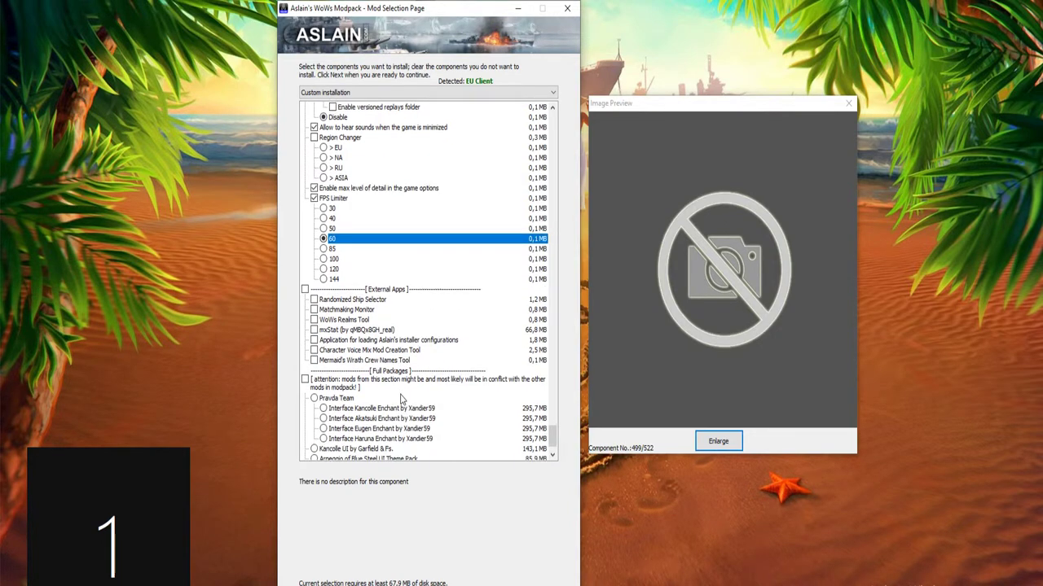
scroll(401, 397, "down", 1)
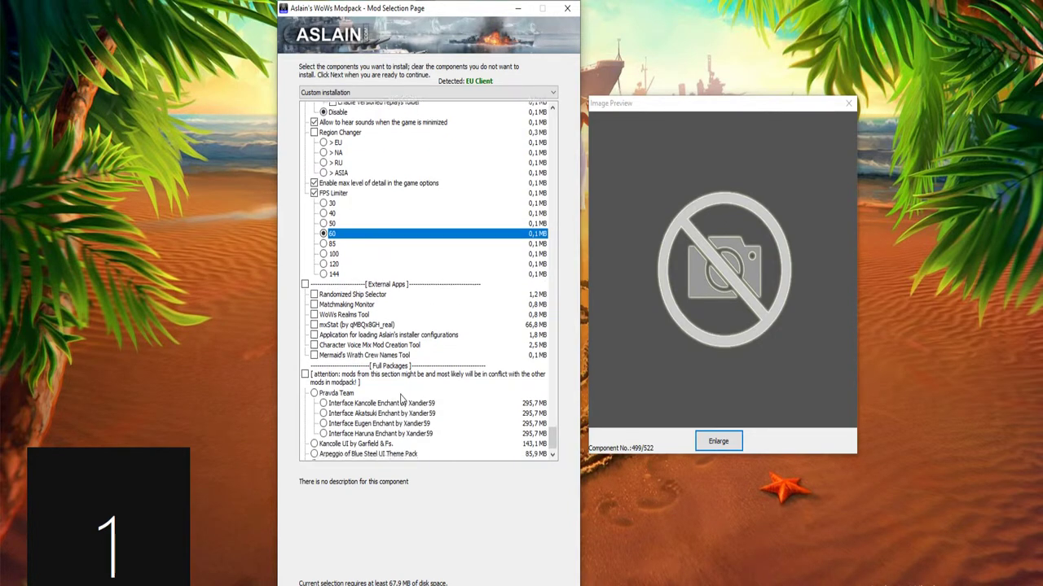
left_click(495, 583)
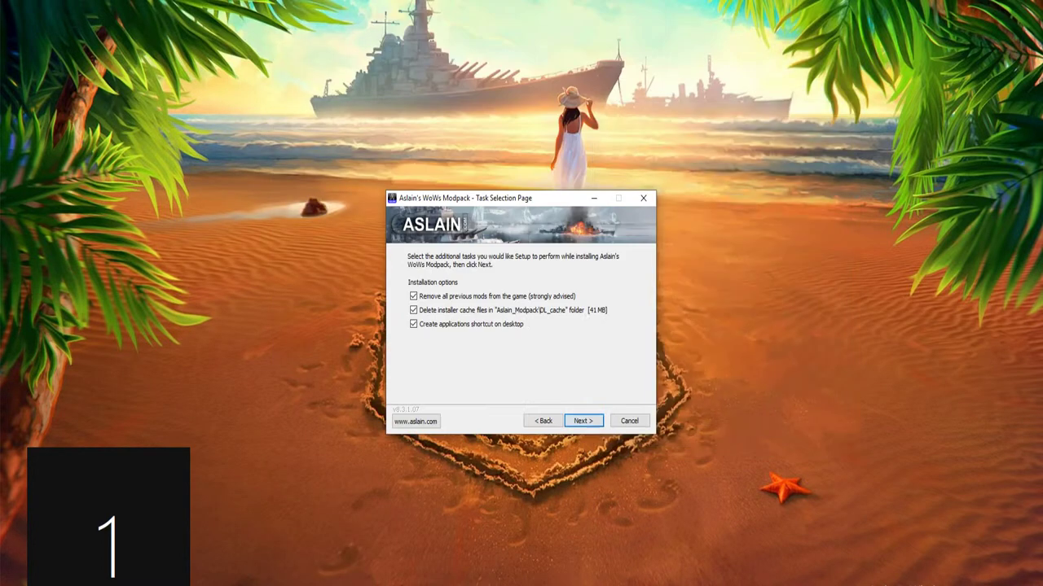
left_click(591, 420)
left_click(560, 363)
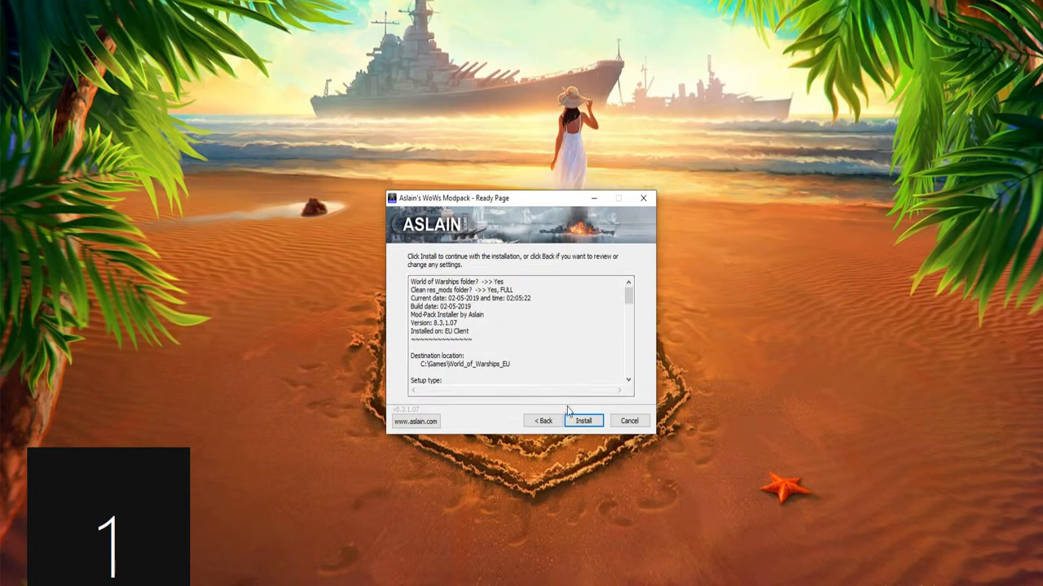
Install the modpack and exit the finished setup, minimizing the game launcher window
left_click(570, 417)
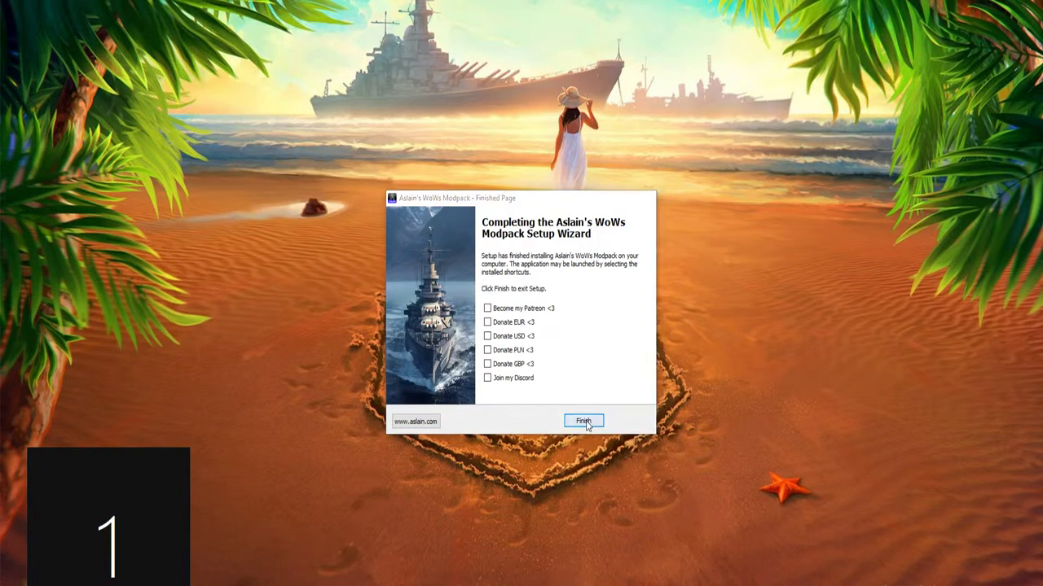
left_click(586, 421)
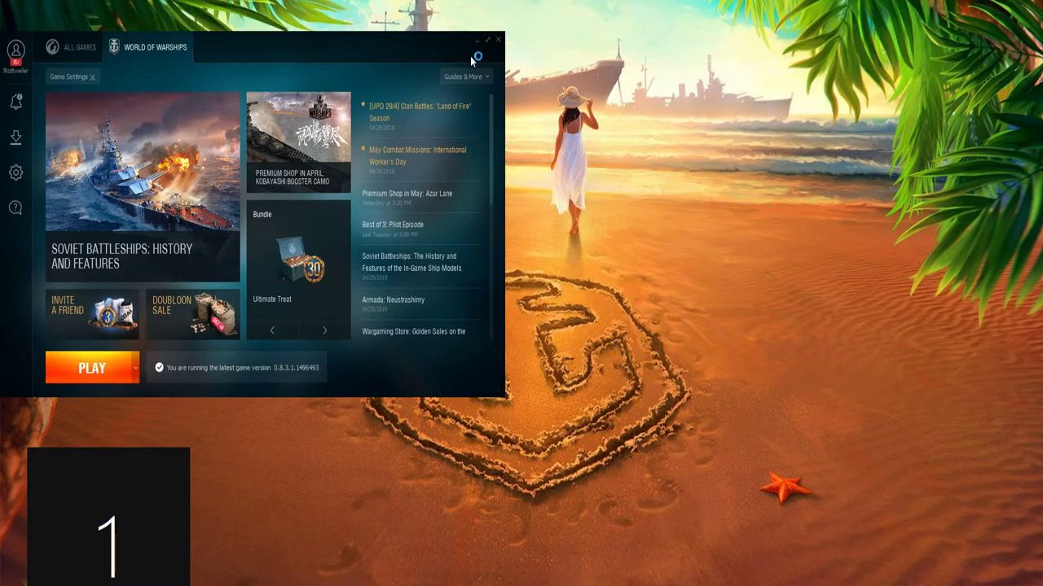
left_click(477, 41)
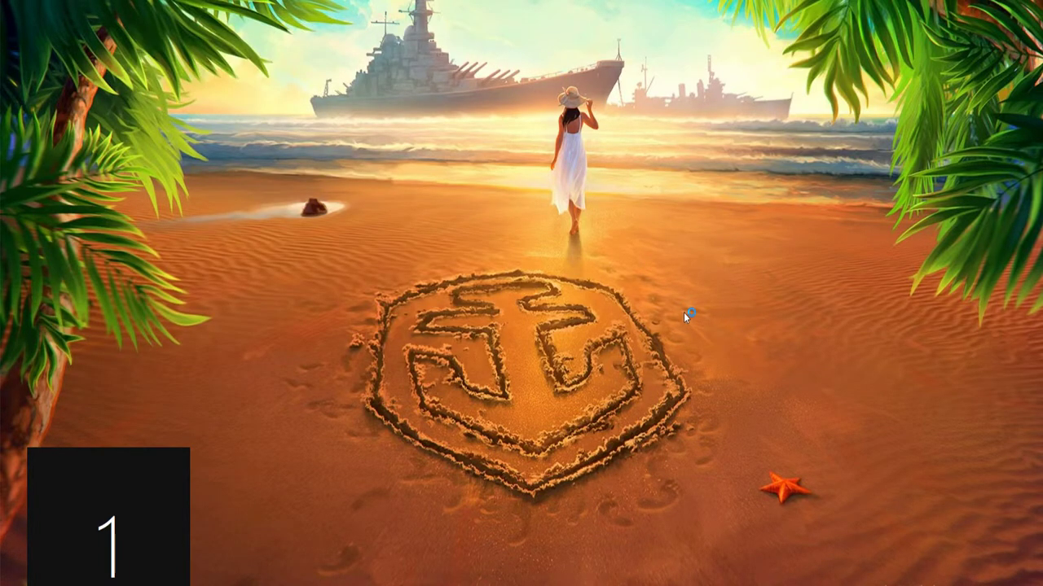